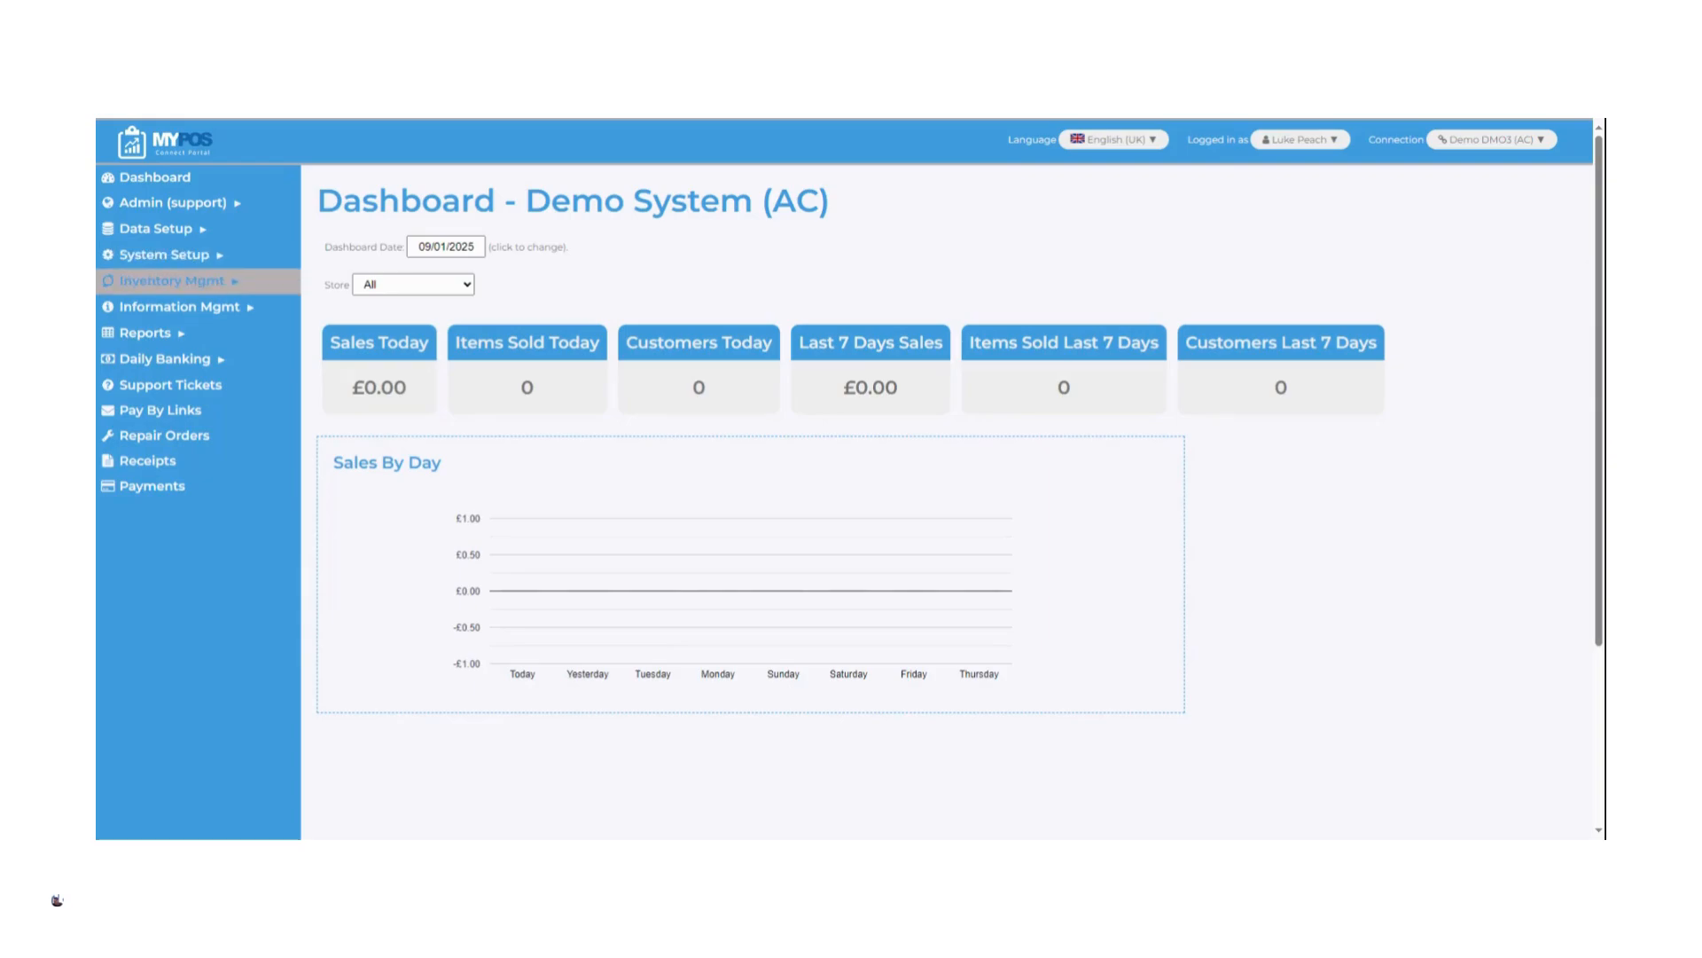
Create a new purchase order in inventory management and enter its order number
left_click(239, 289)
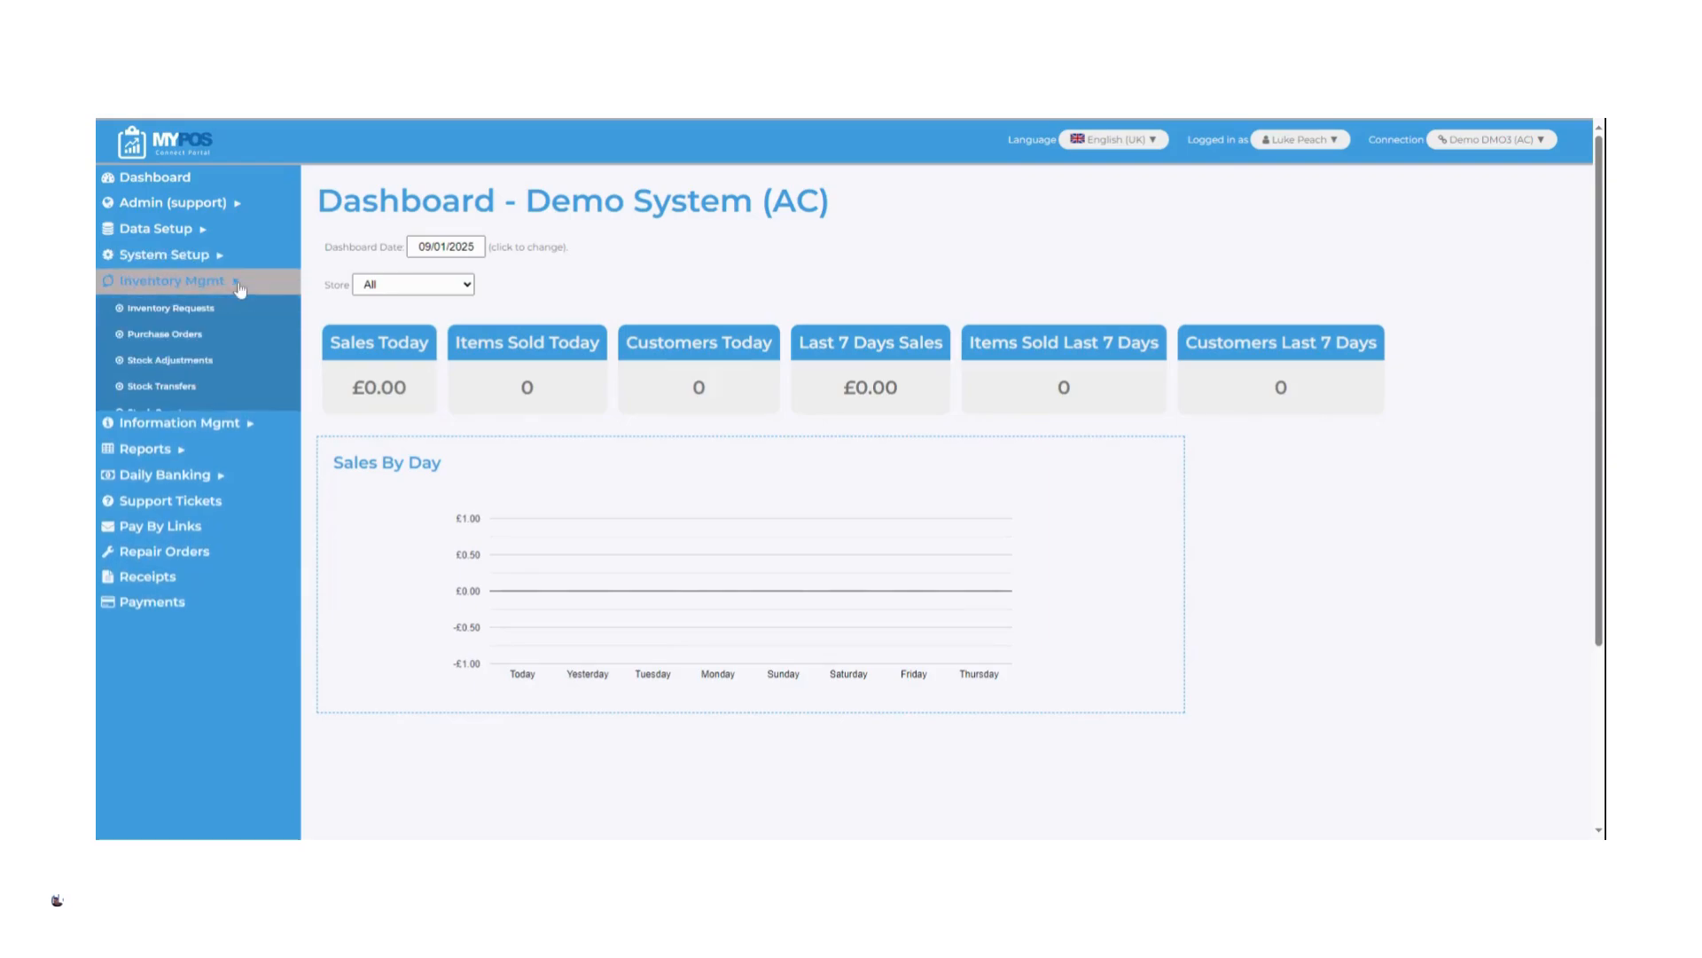
left_click(211, 337)
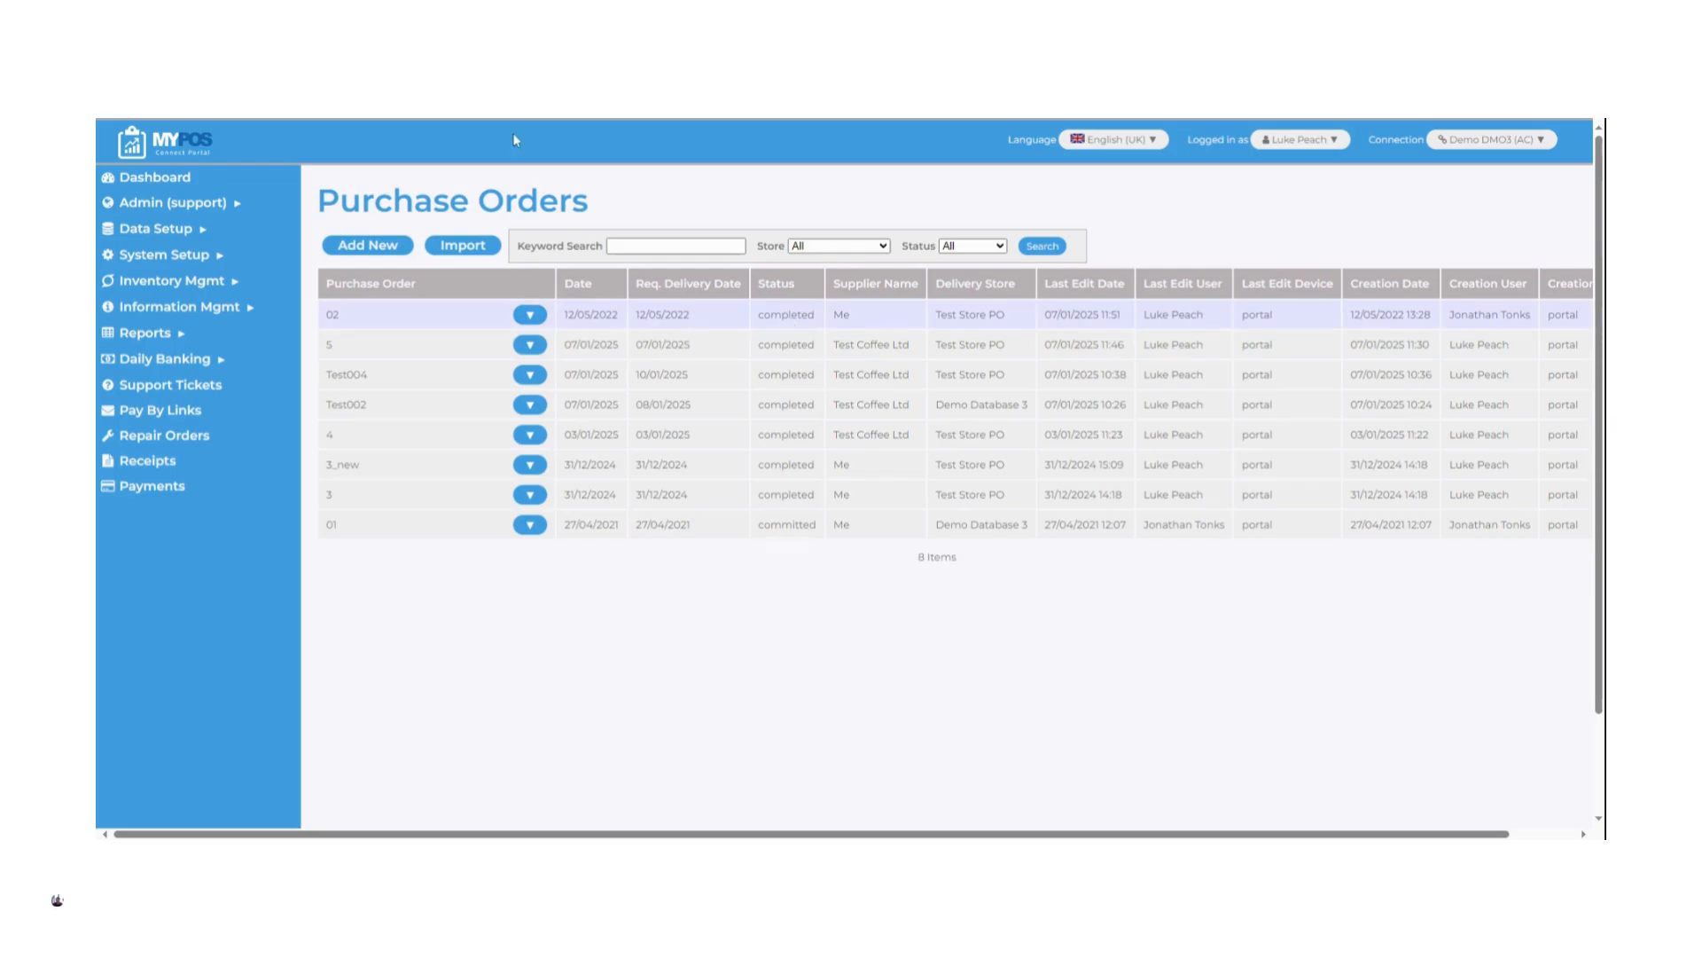
left_click(391, 250)
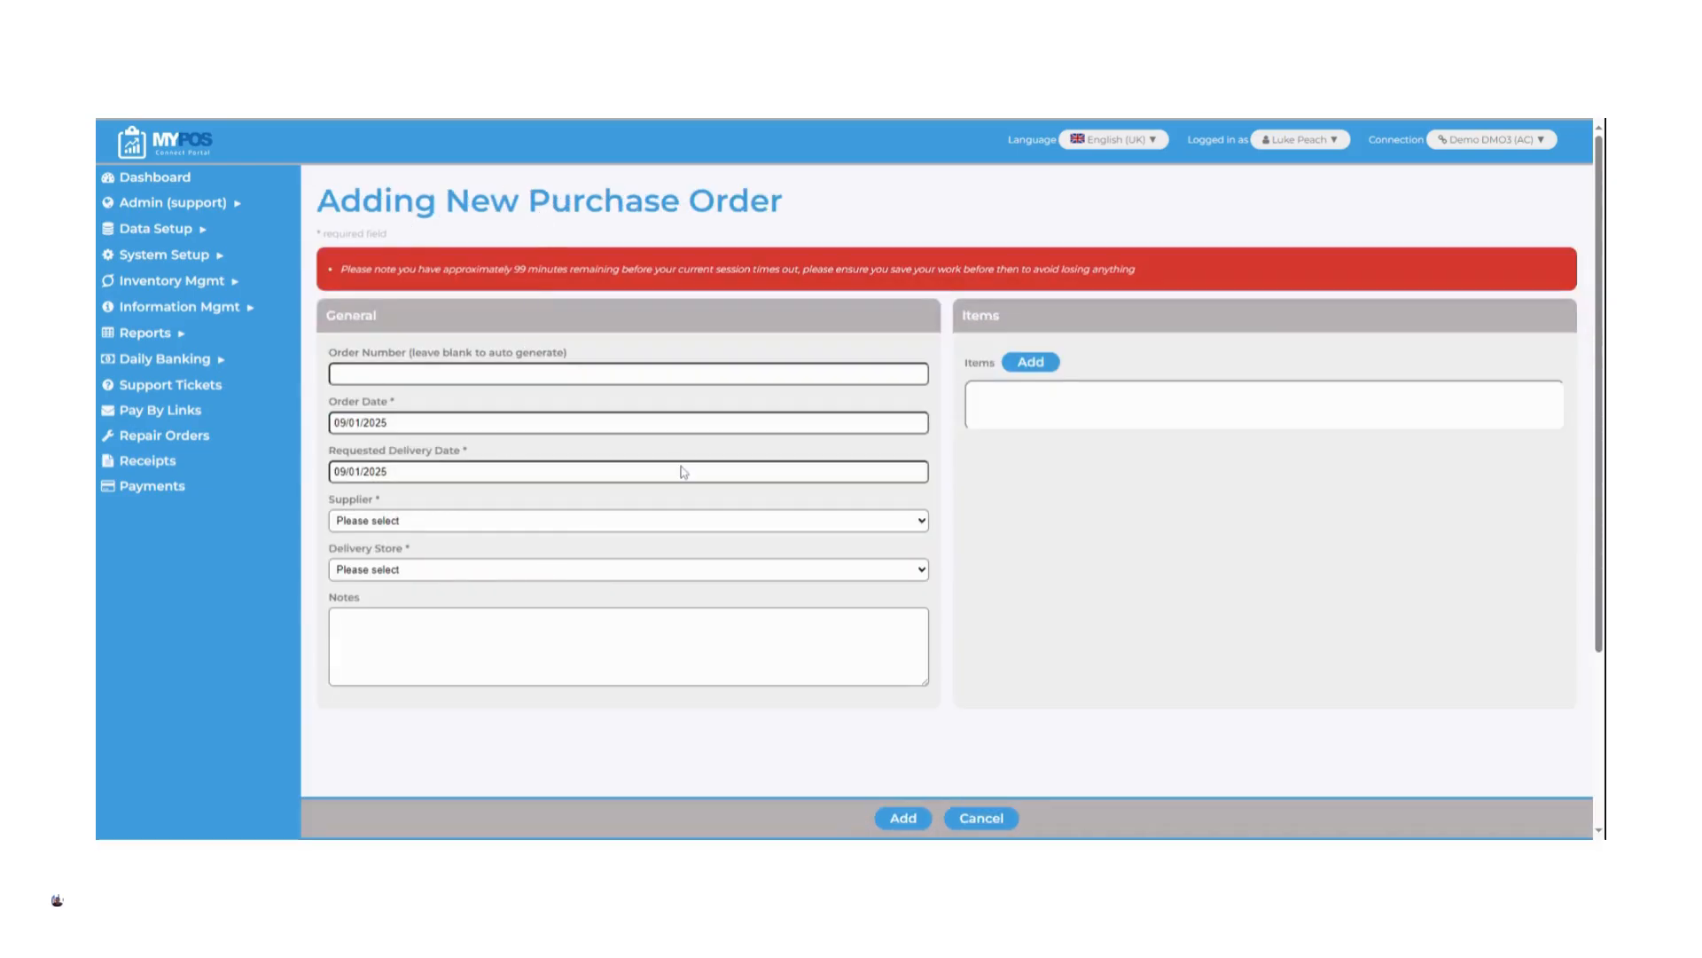
left_click(477, 373)
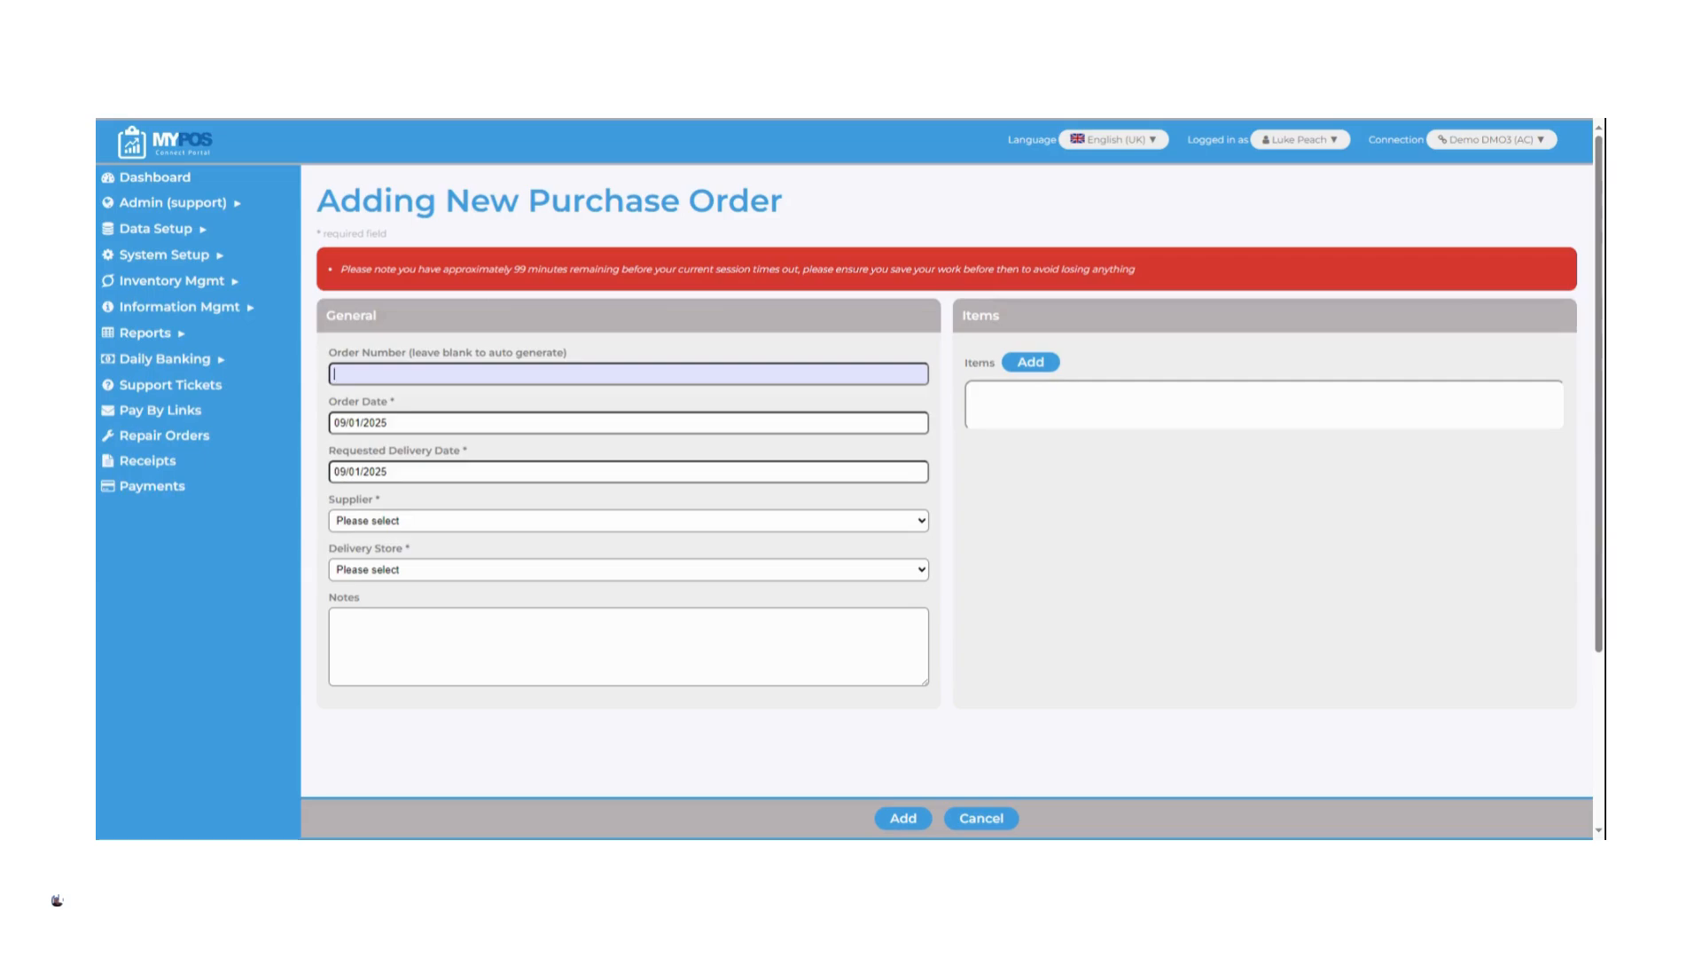
type("Test005")
left_click(492, 412)
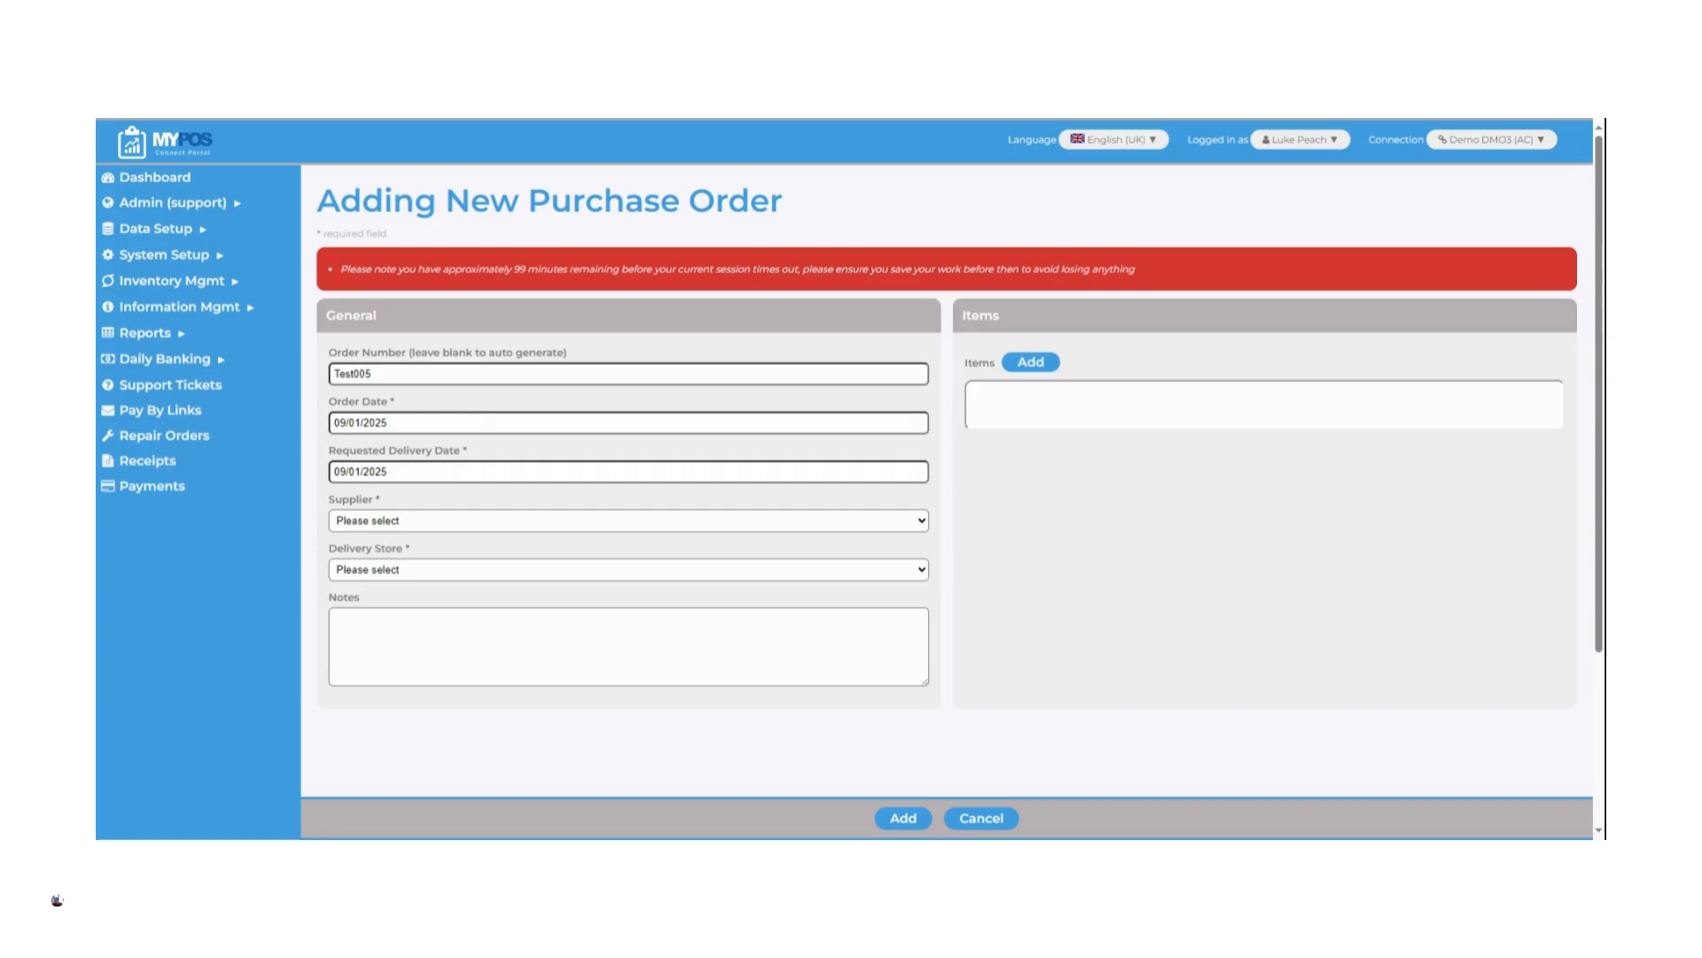
Set the requested delivery date to 13/01/2025, supplier to Test Coffee Ltd and delivery store to Test Store PO, and open a new line item
left_click(387, 471)
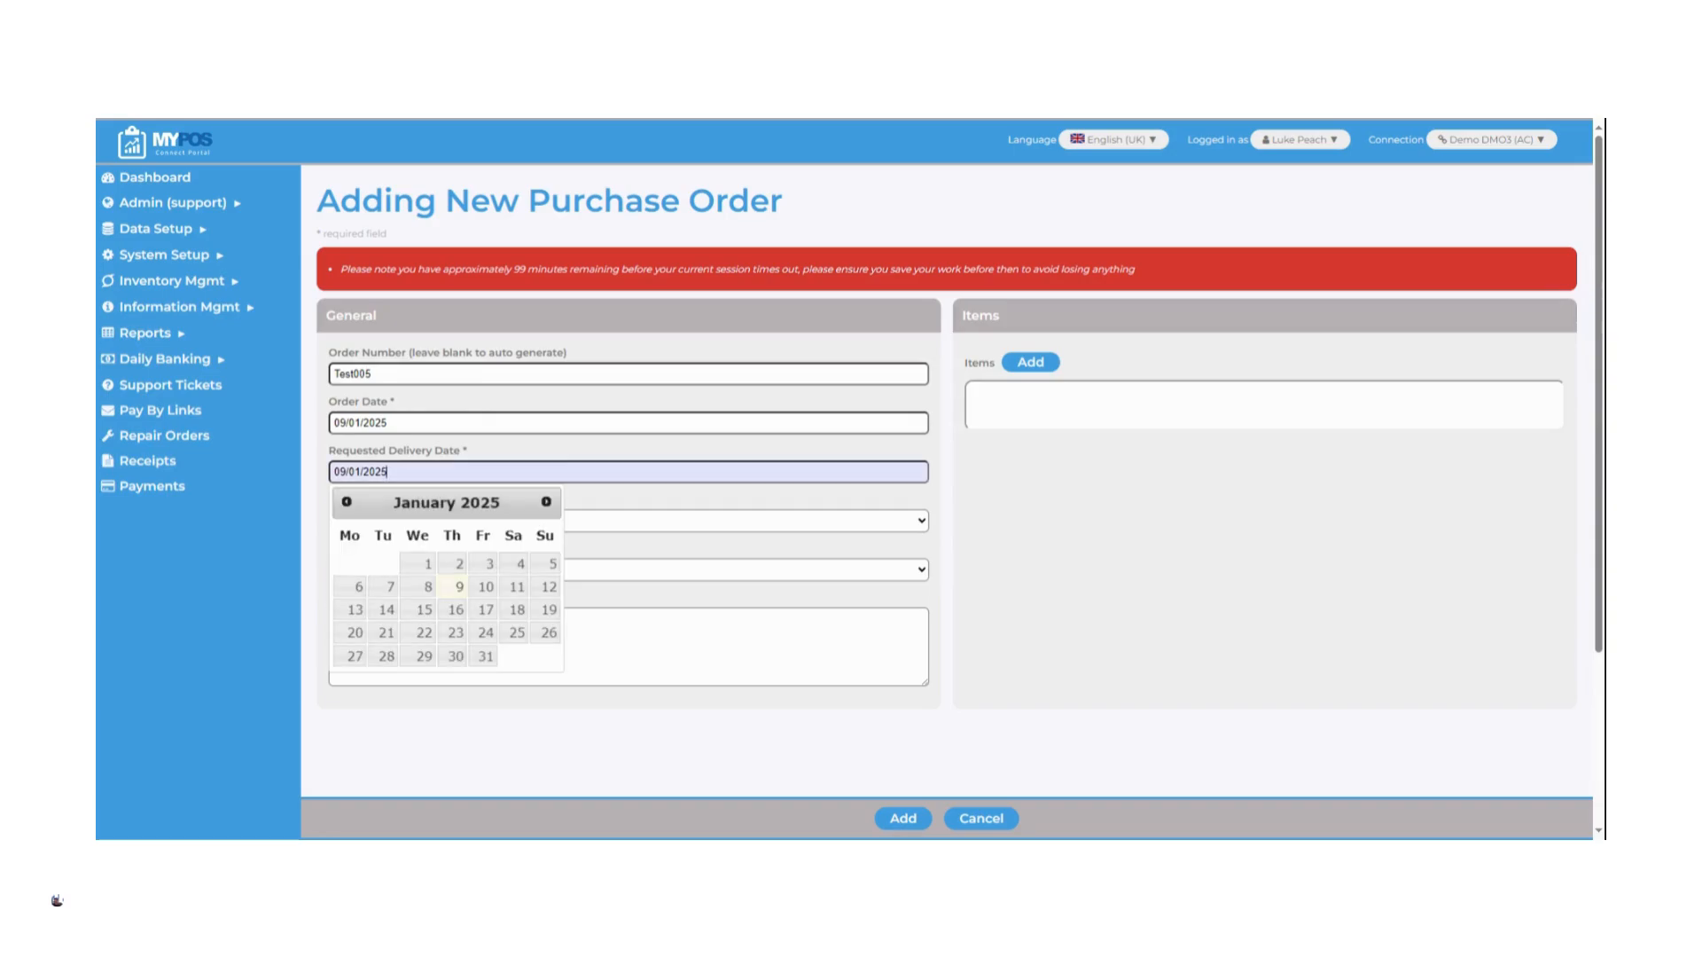
left_click(354, 609)
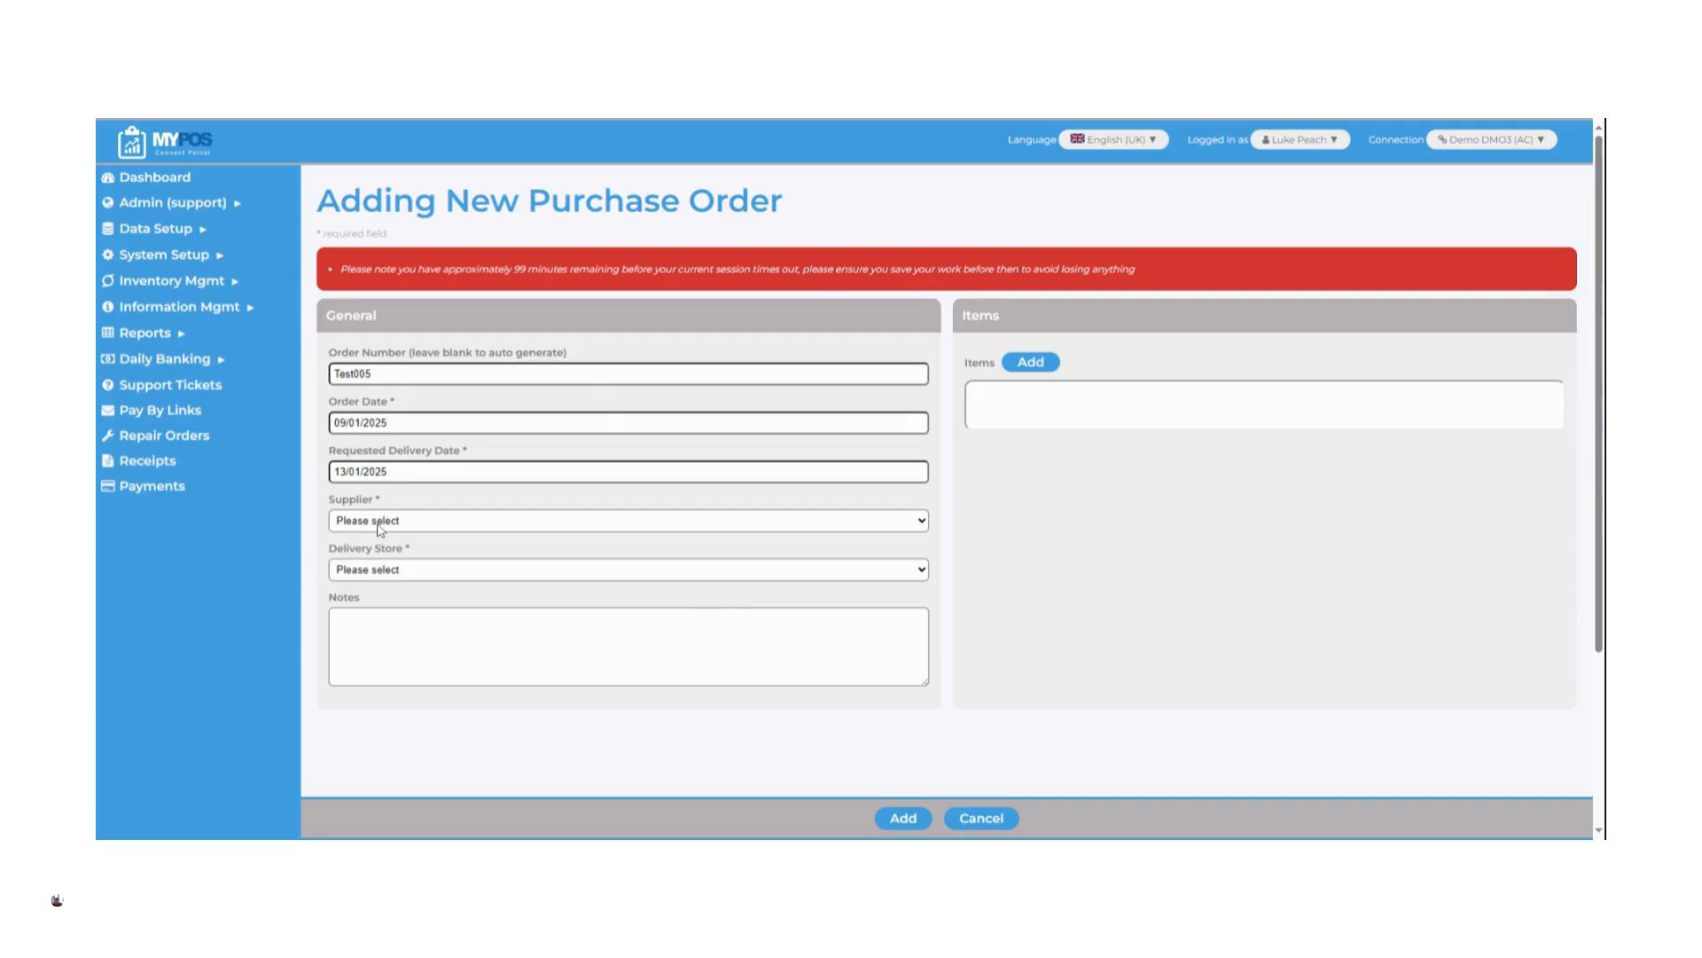
left_click(379, 526)
left_click(372, 549)
left_click(379, 593)
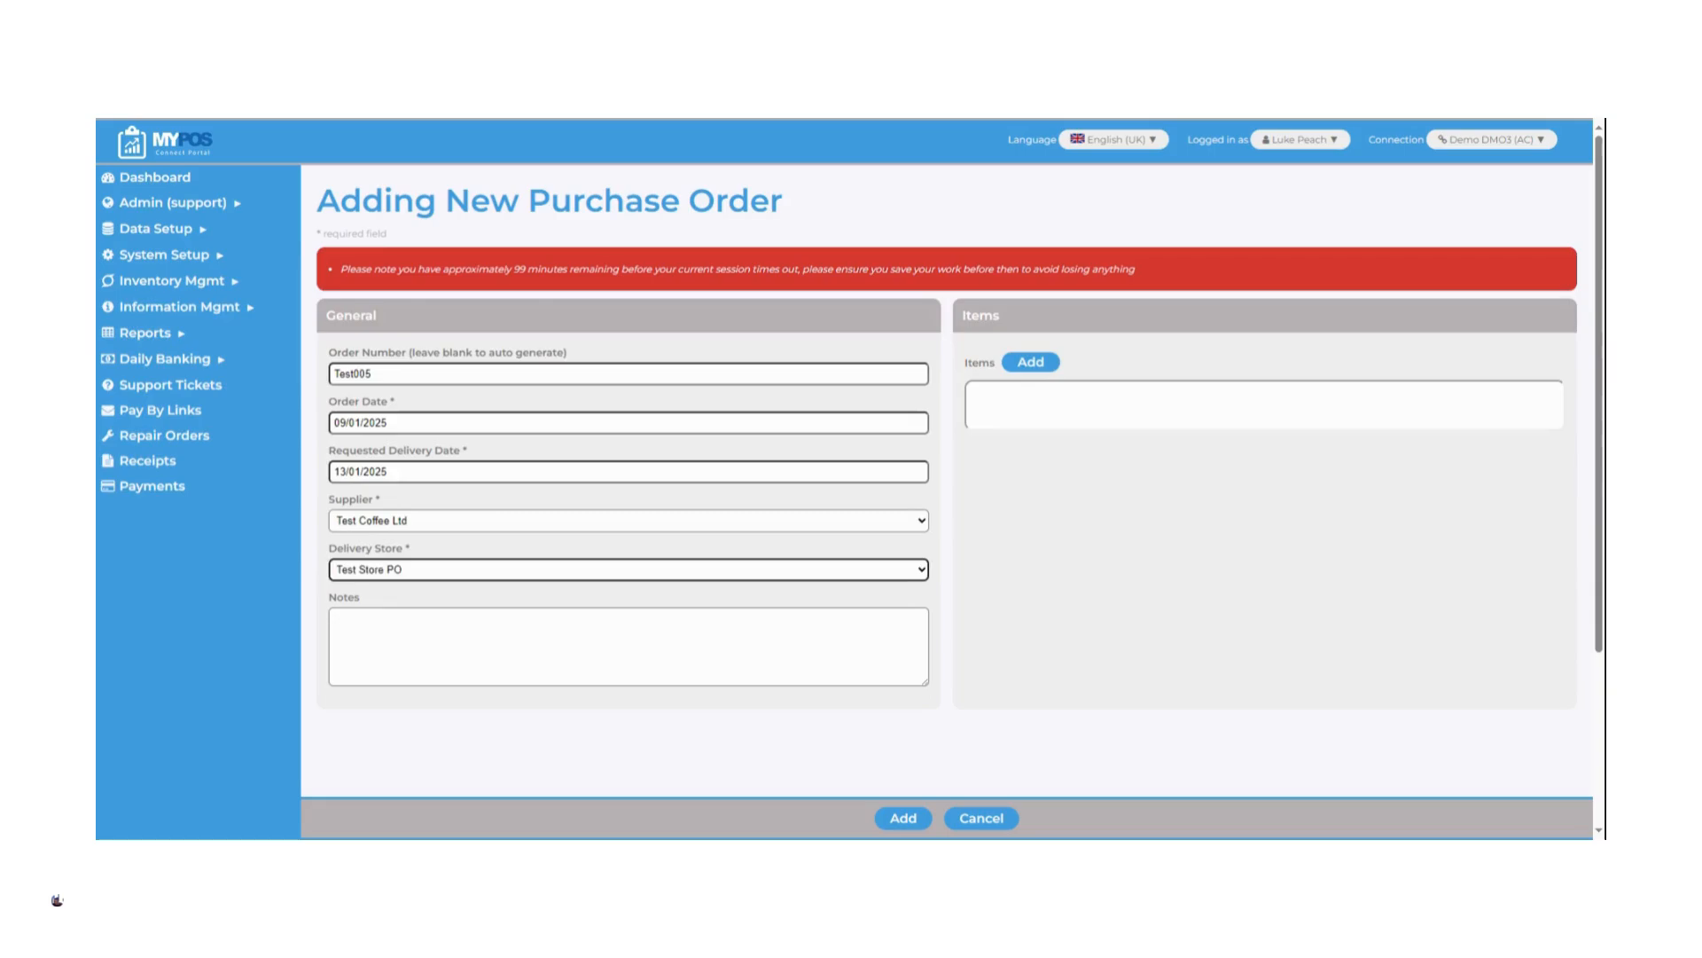
left_click(1032, 363)
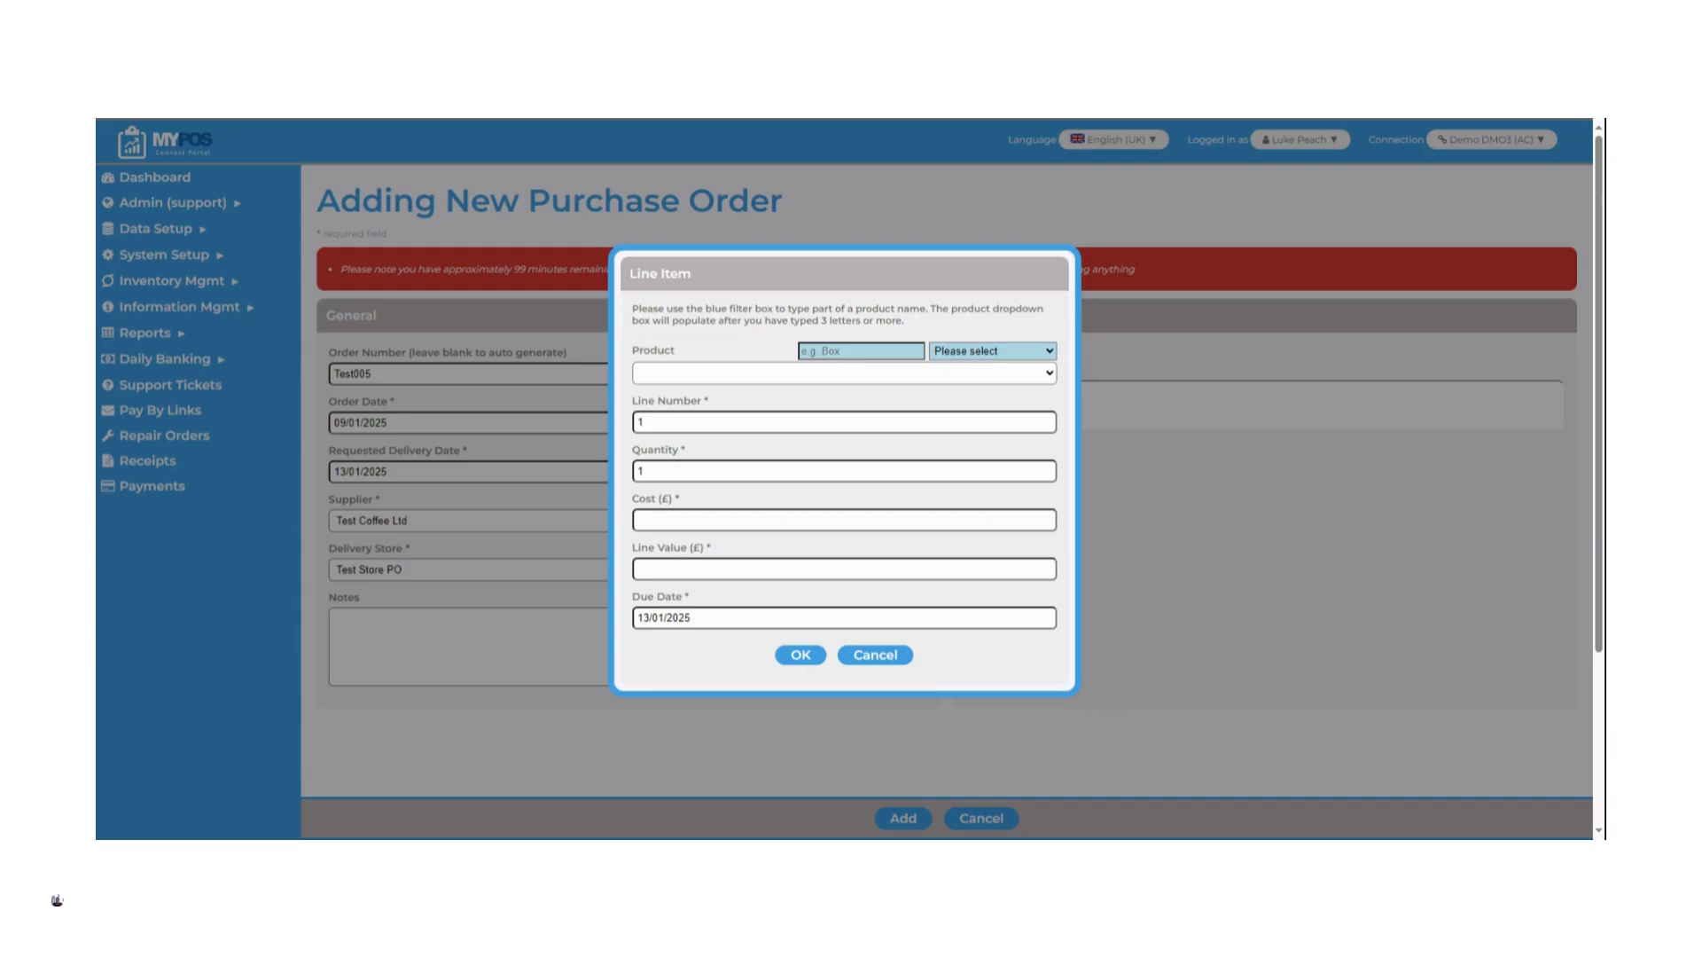
type("cokwe")
key("BackSpace")
type("e")
key("shift+Left")
key("BackSpace")
key("BackSpace")
key("BackSpace")
Filter the line item's products by the Drinks category and choose Coke Can
left_click(967, 351)
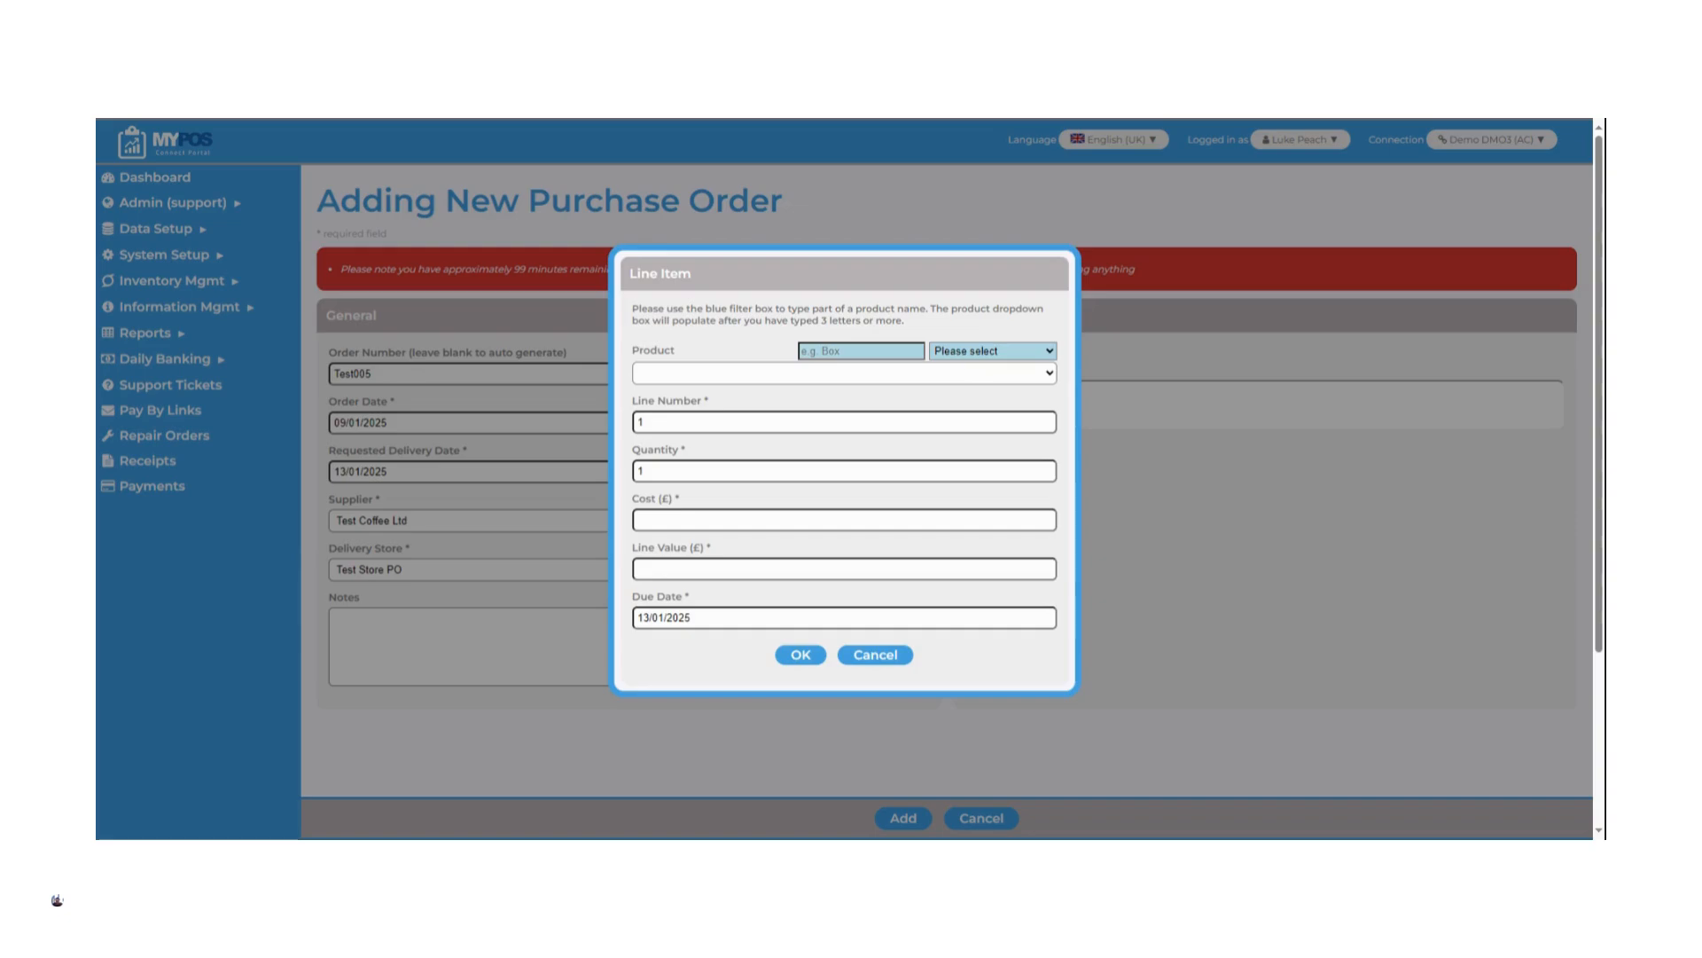
left_click(898, 387)
left_click(727, 394)
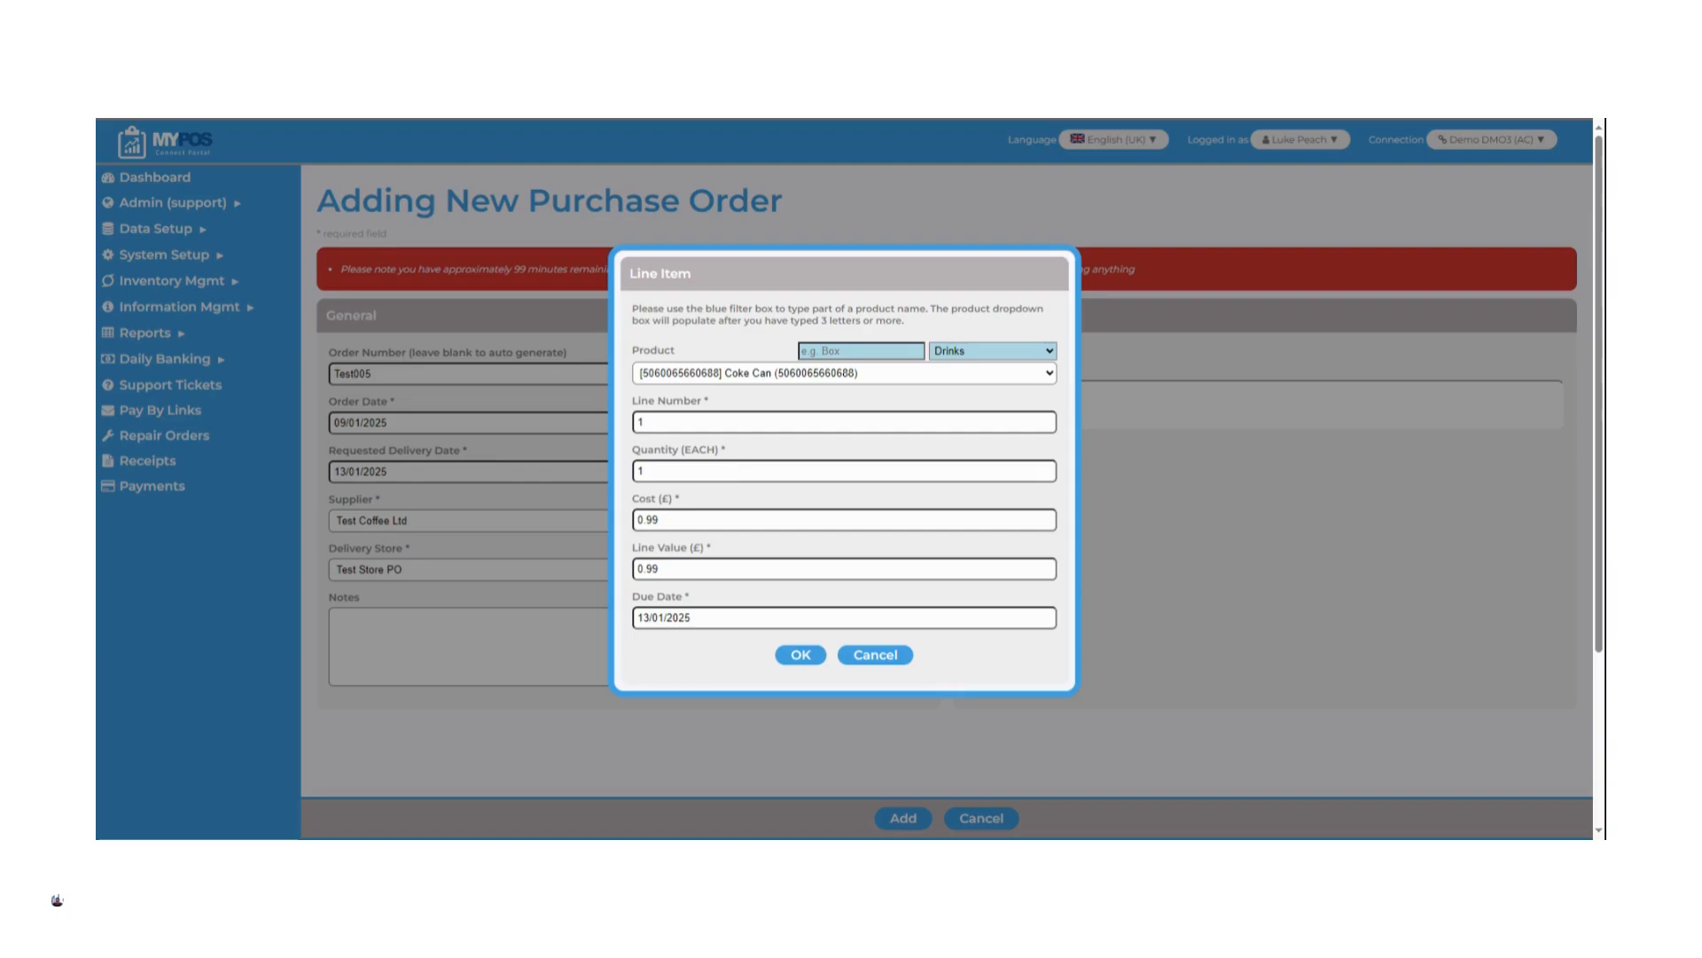
Set the Coke Can quantity to 15 and its cost to £0.85, and add the line to the order
double_click(727, 470)
type("15")
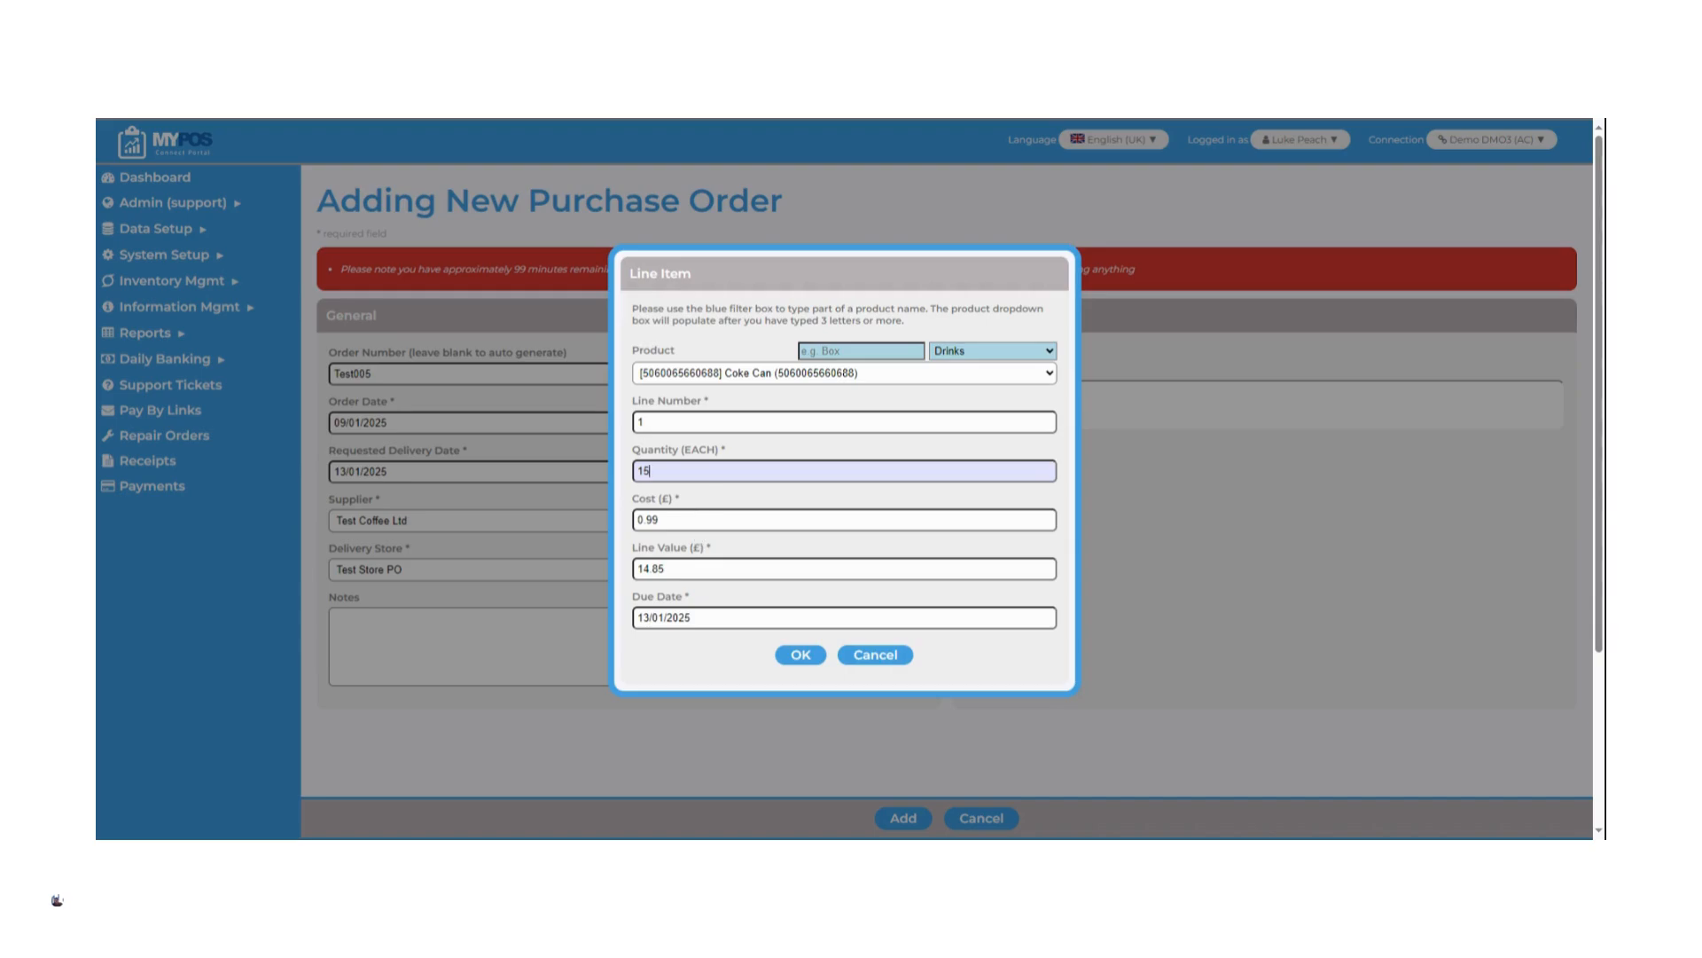
left_click(653, 520)
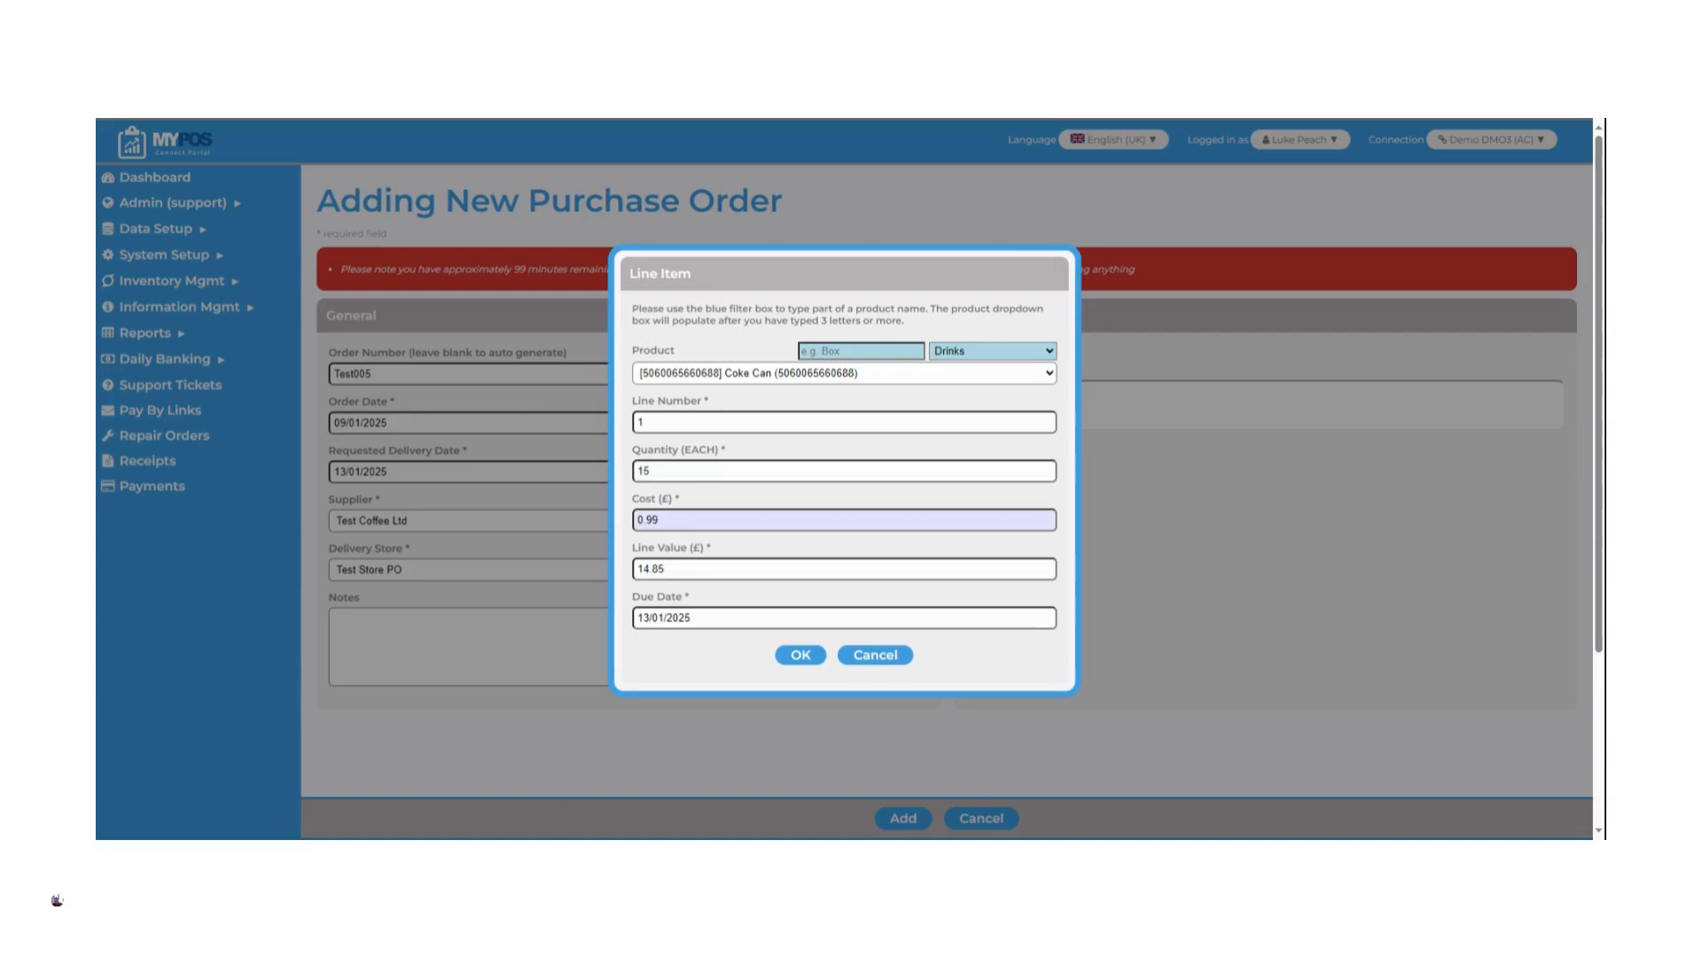
left_click_drag(658, 520, 647, 519)
type("85")
left_click(802, 656)
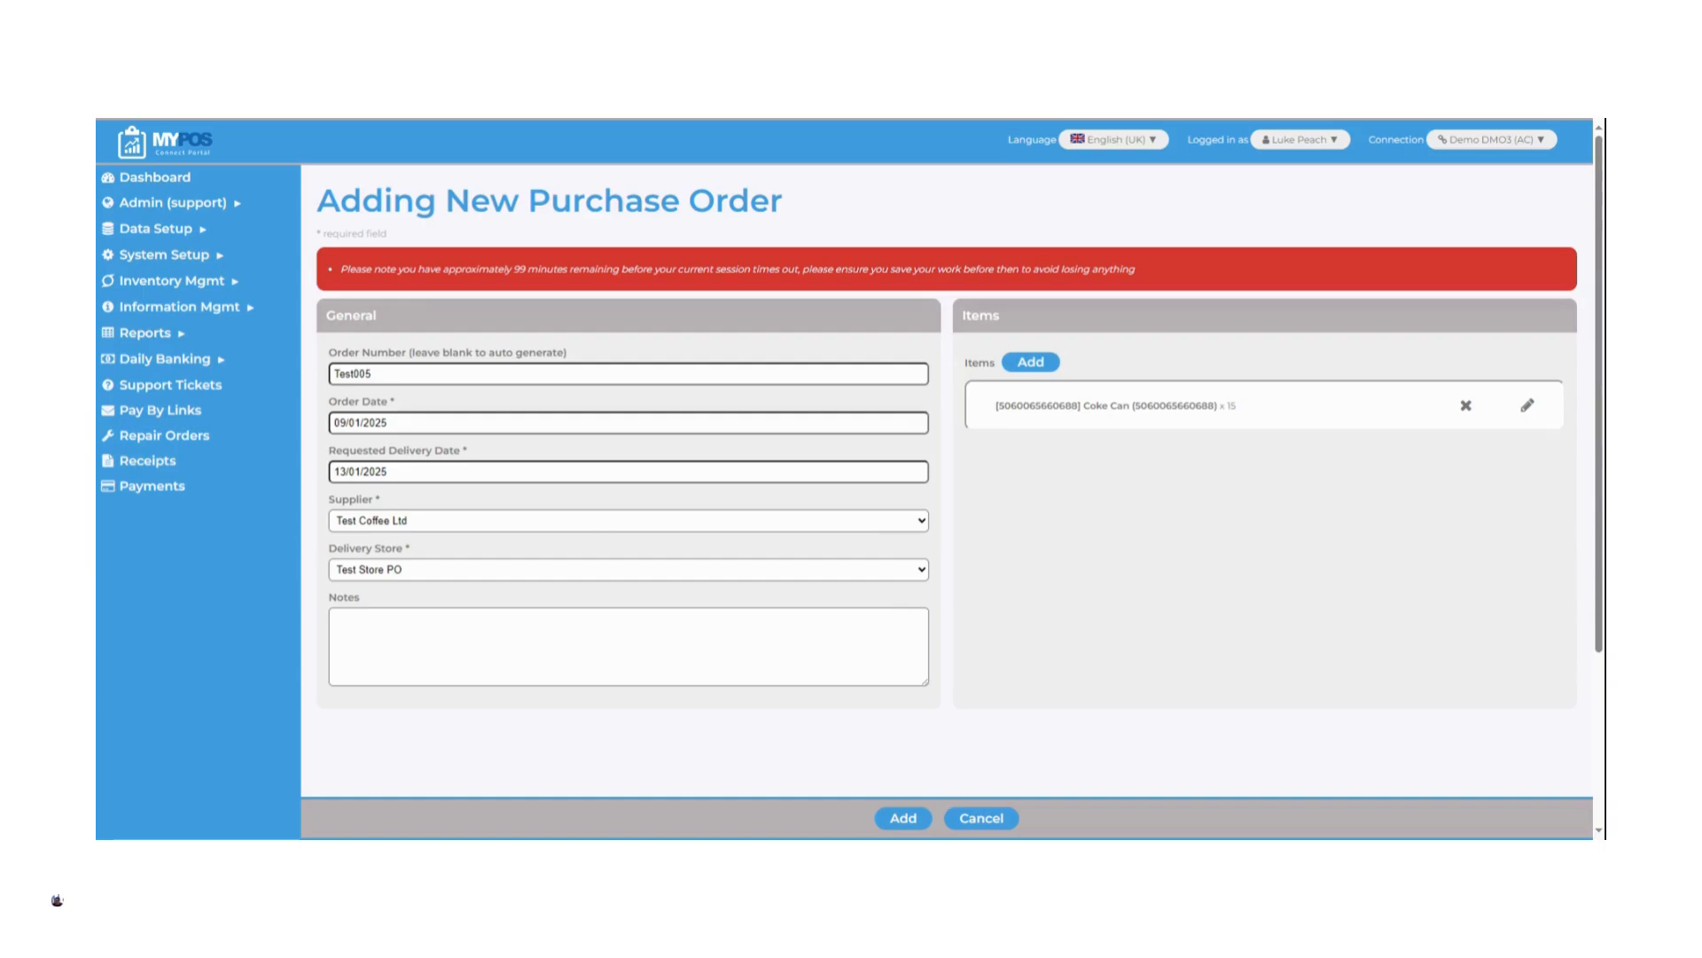
Save the new purchase order with its notes left blank and commit it from the order list
left_click(629, 647)
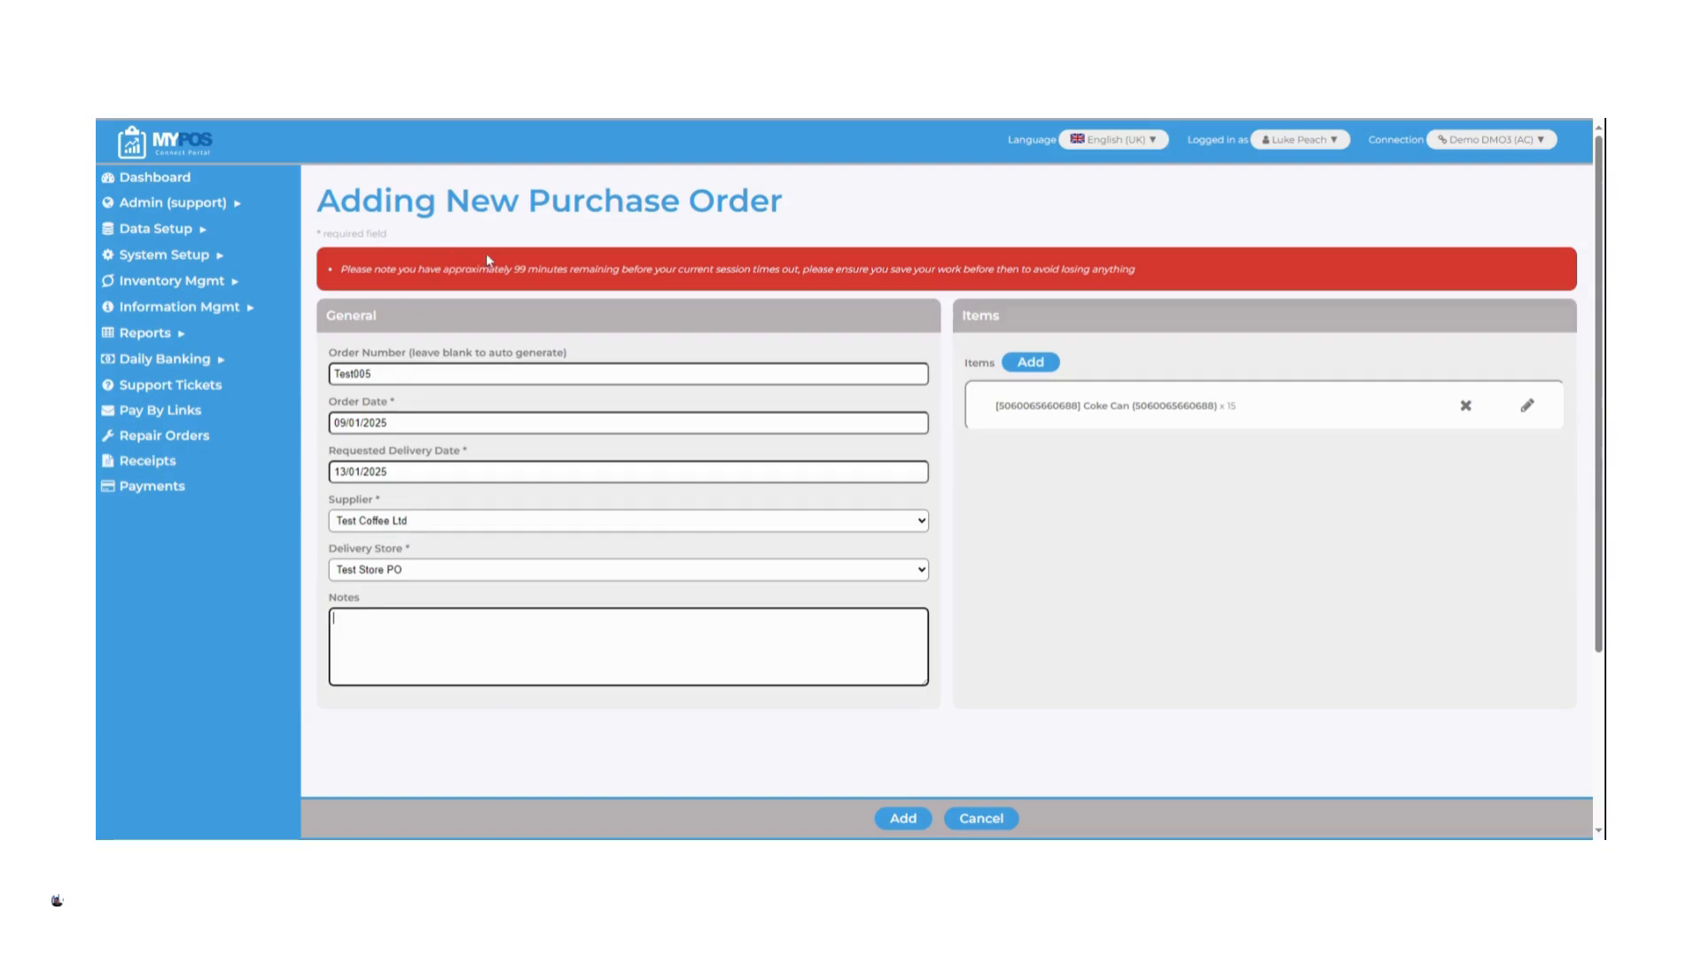
left_click(903, 823)
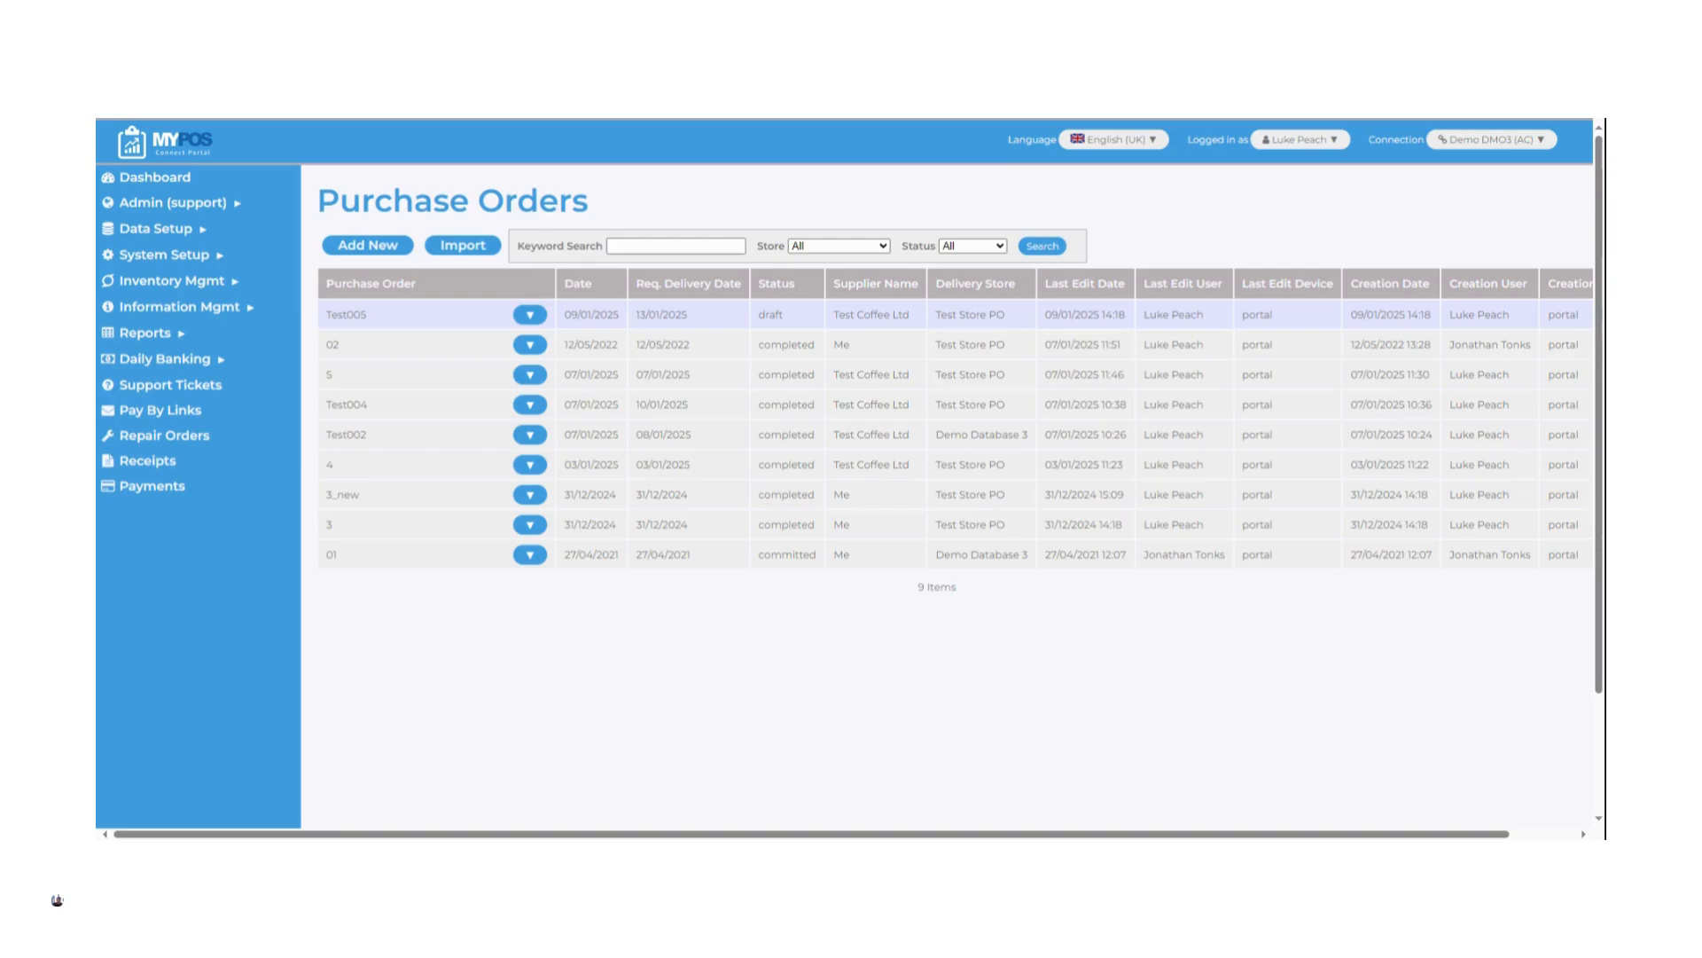
left_click(530, 316)
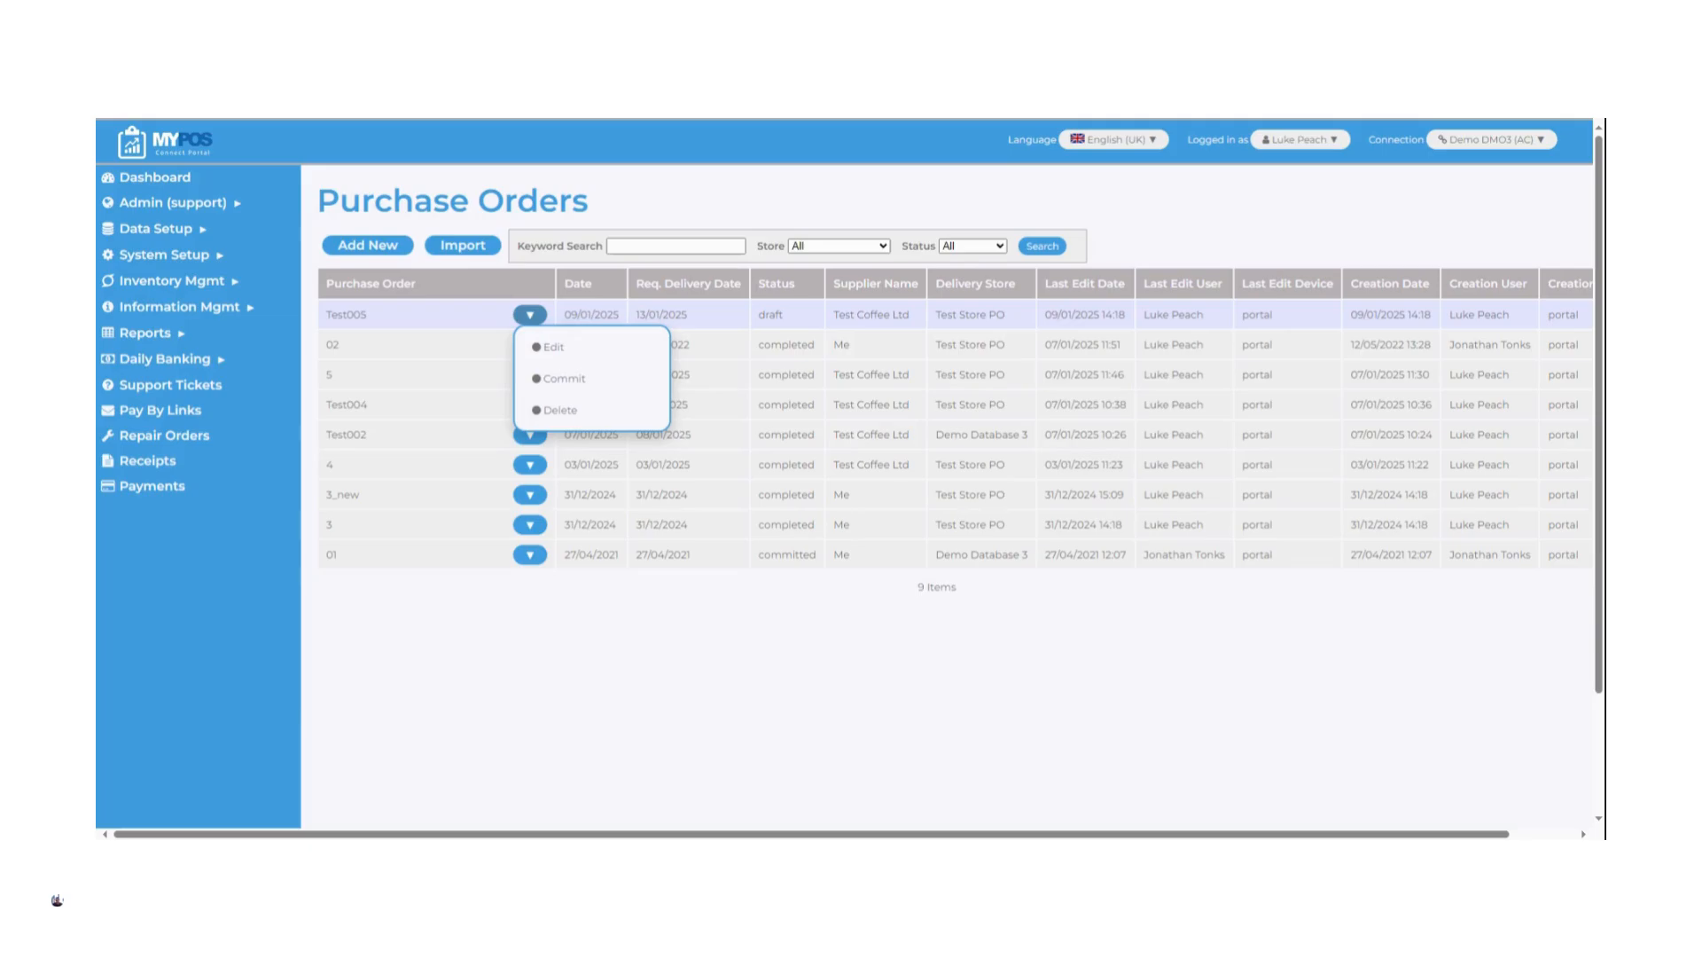
left_click(595, 381)
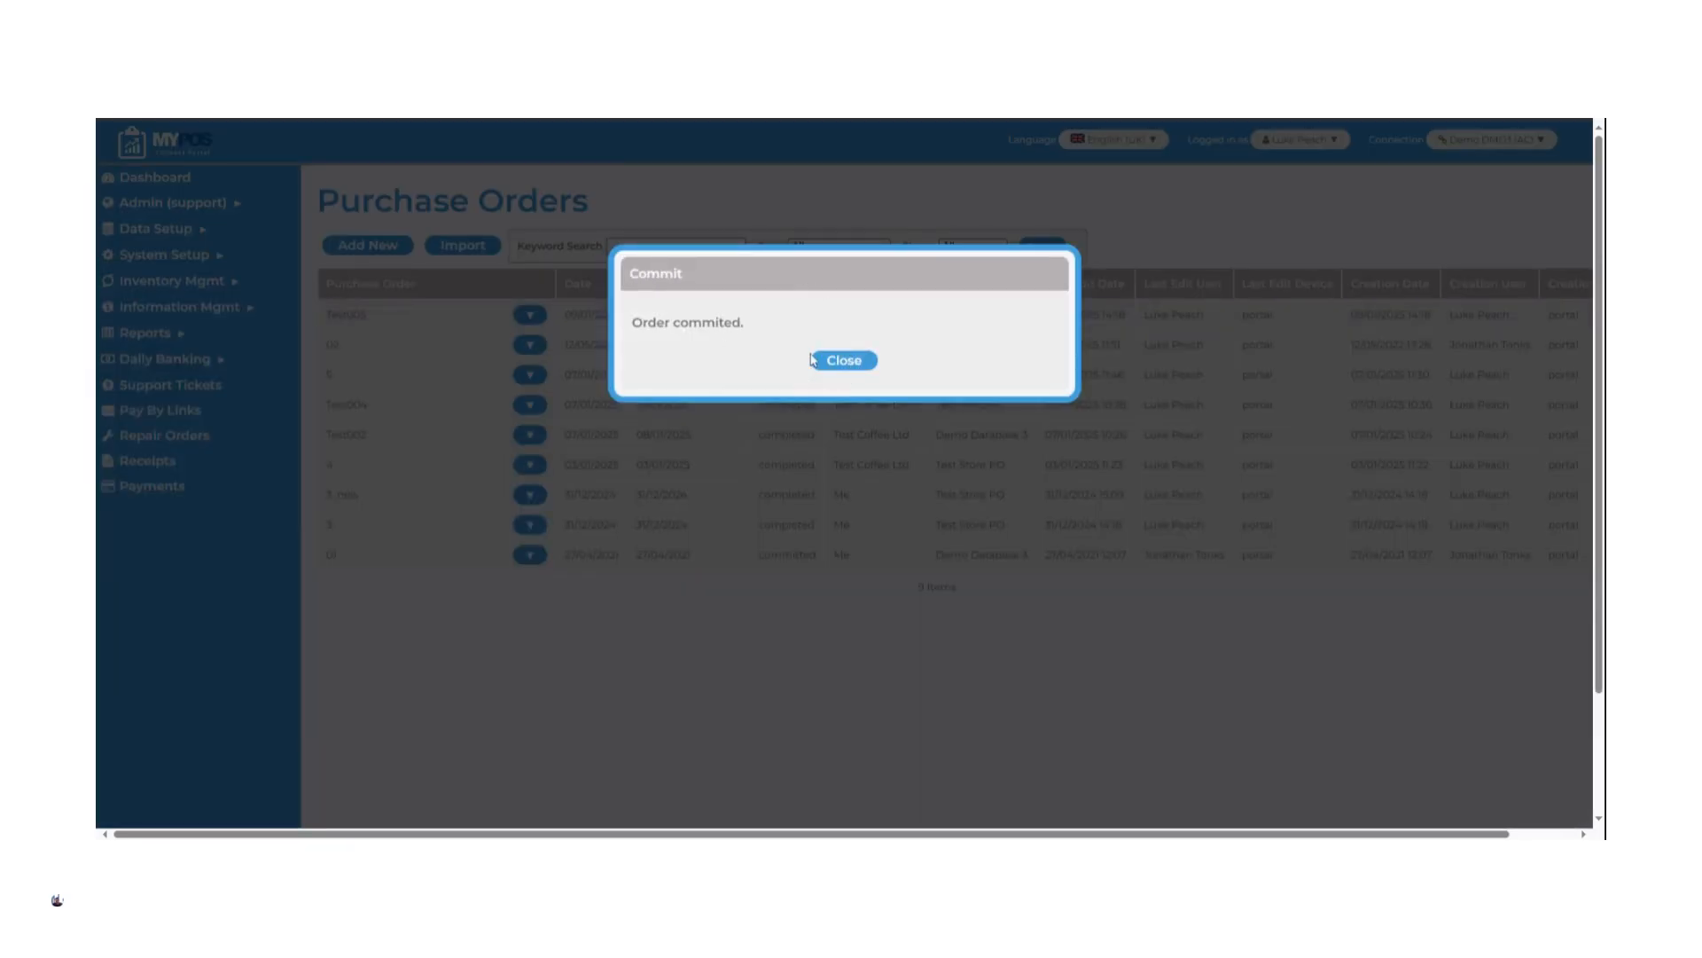
left_click(845, 362)
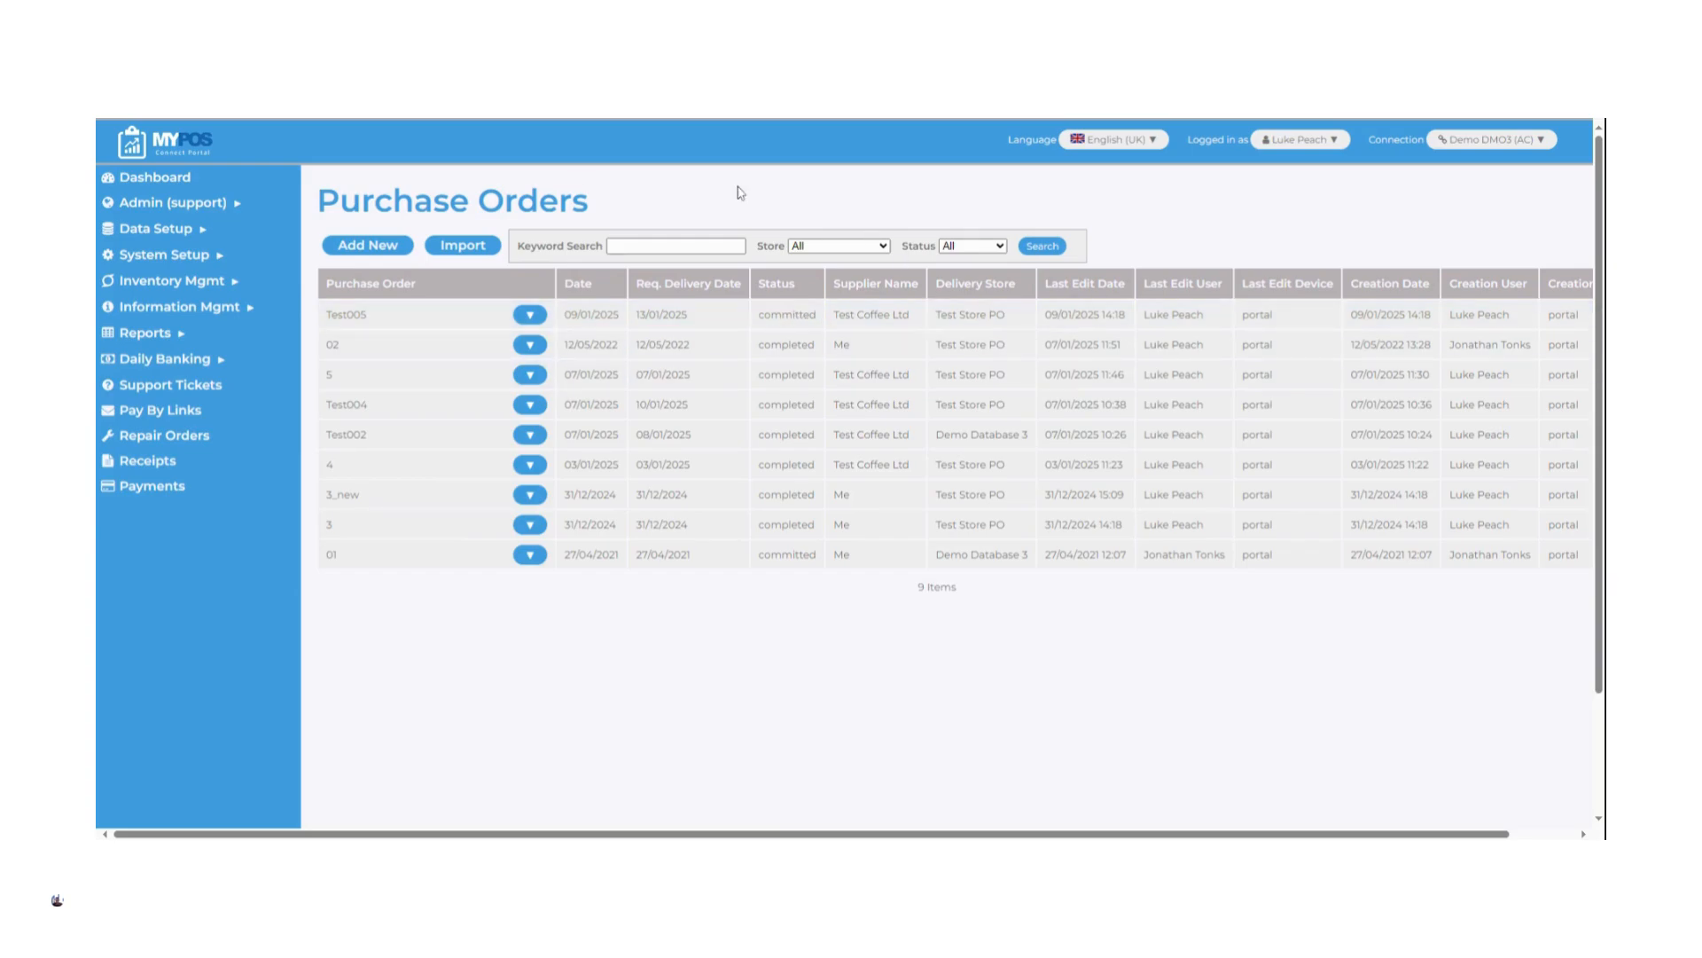
Receive the committed order, marking the Coke Can line as not fully received with an actual quantity of 13, and save the receipt
left_click(531, 316)
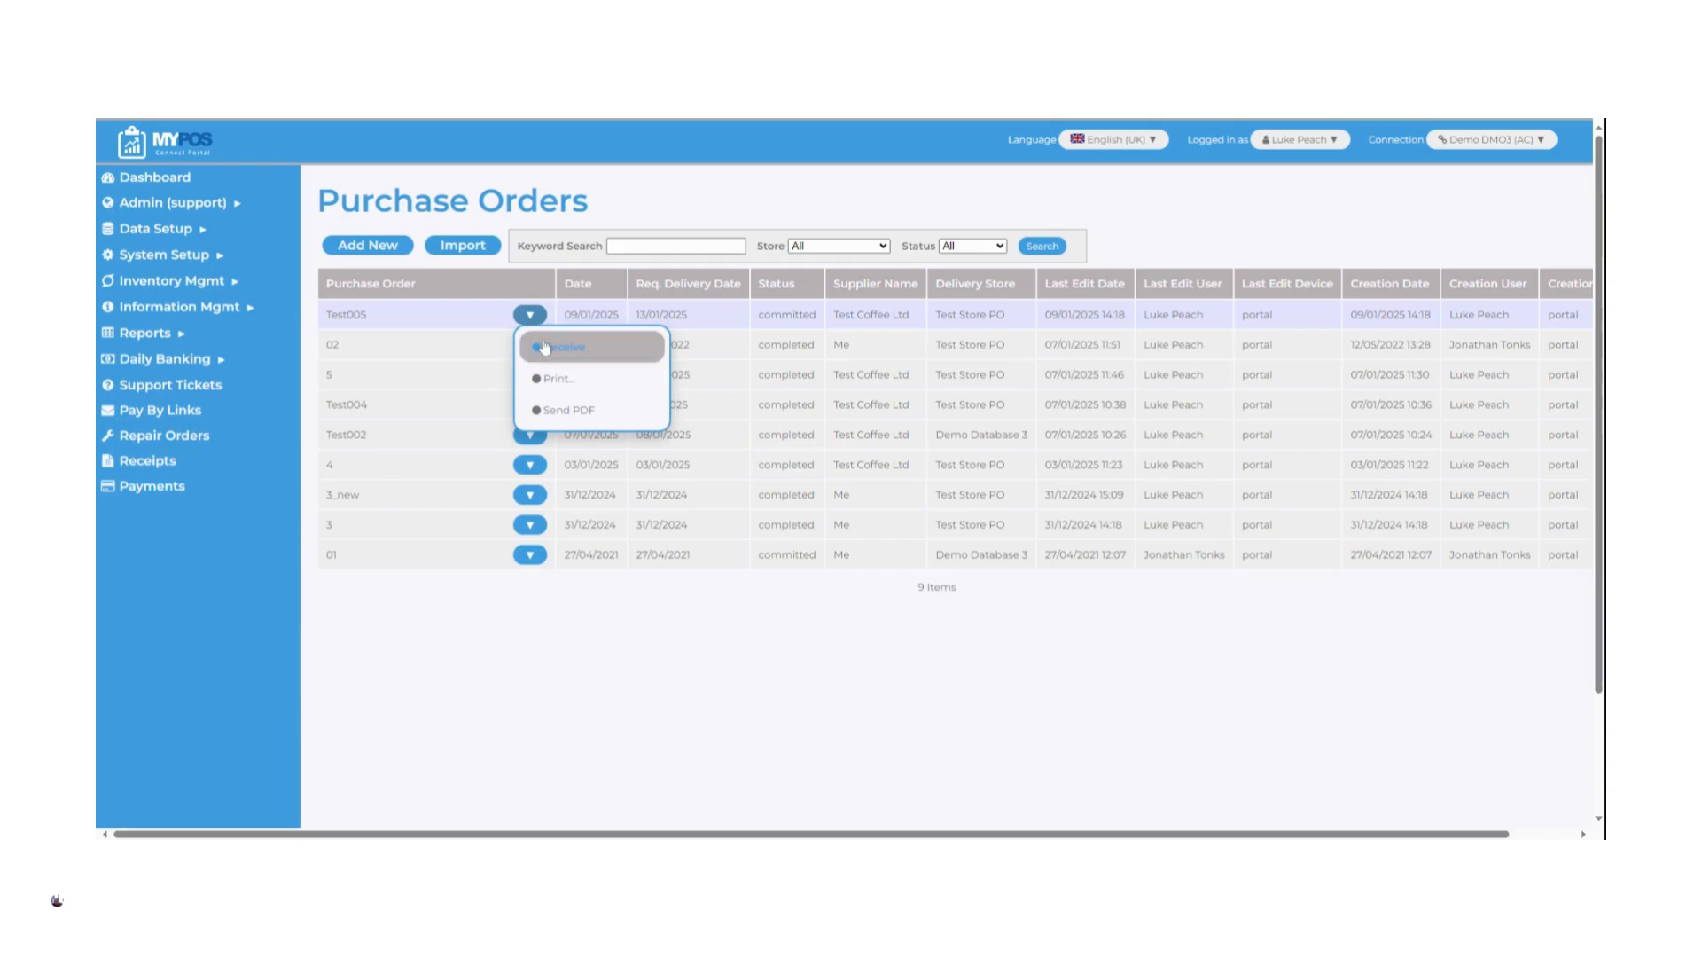
left_click(545, 347)
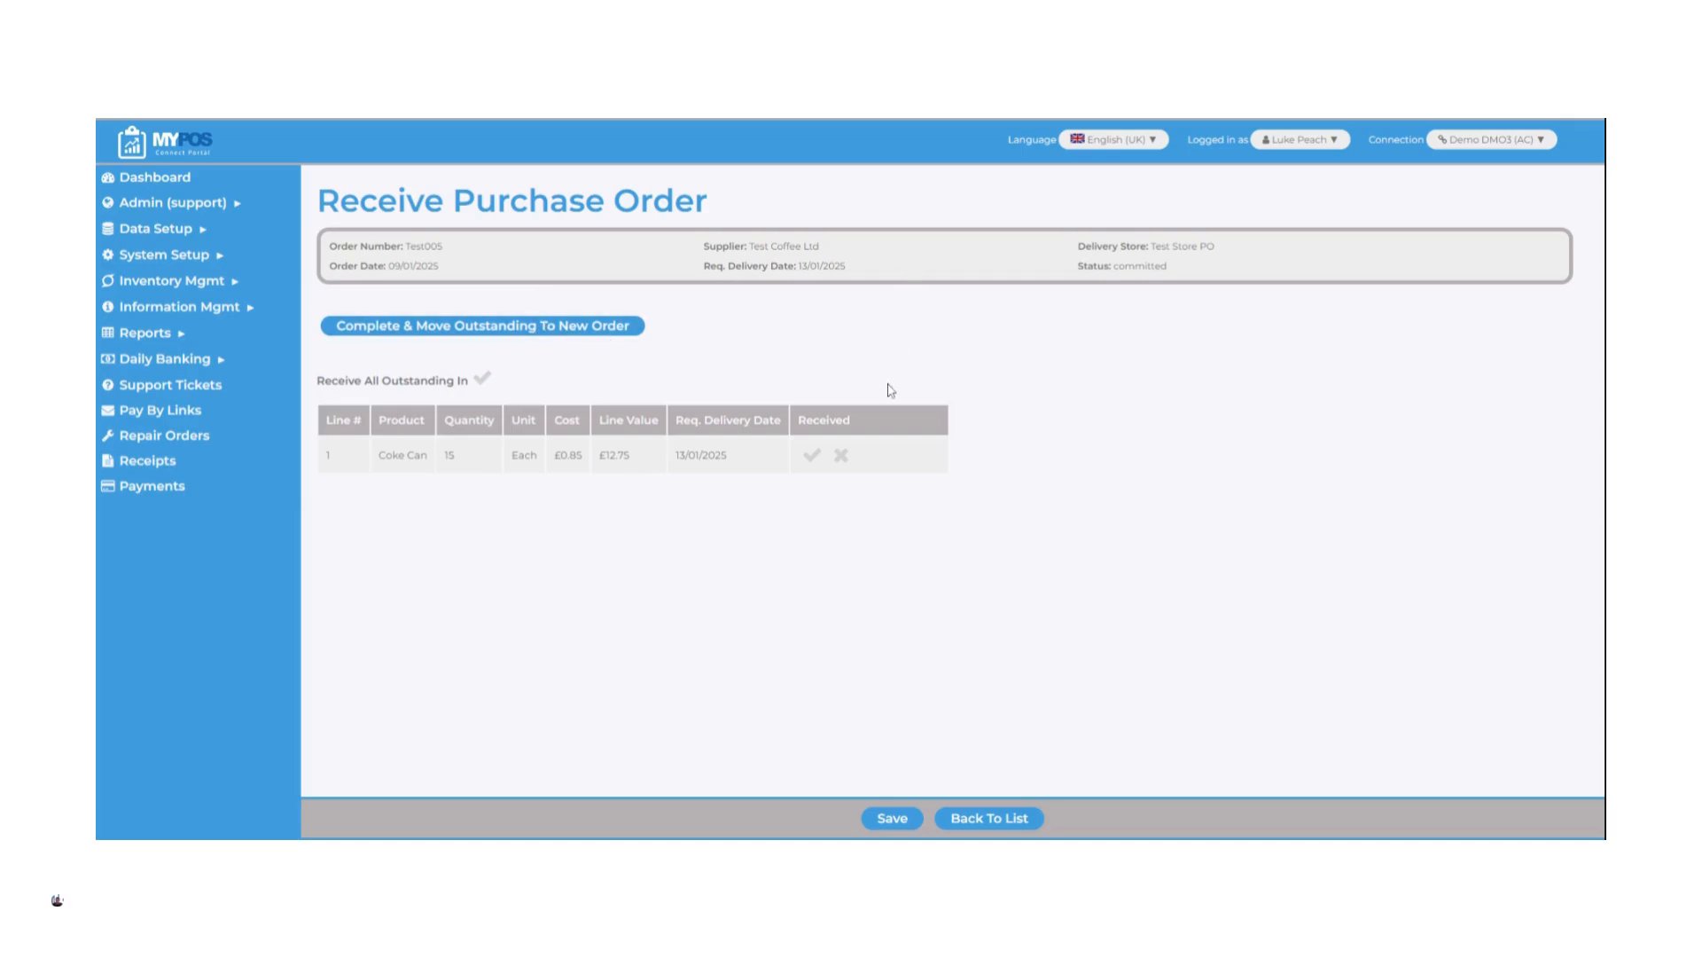
left_click(813, 457)
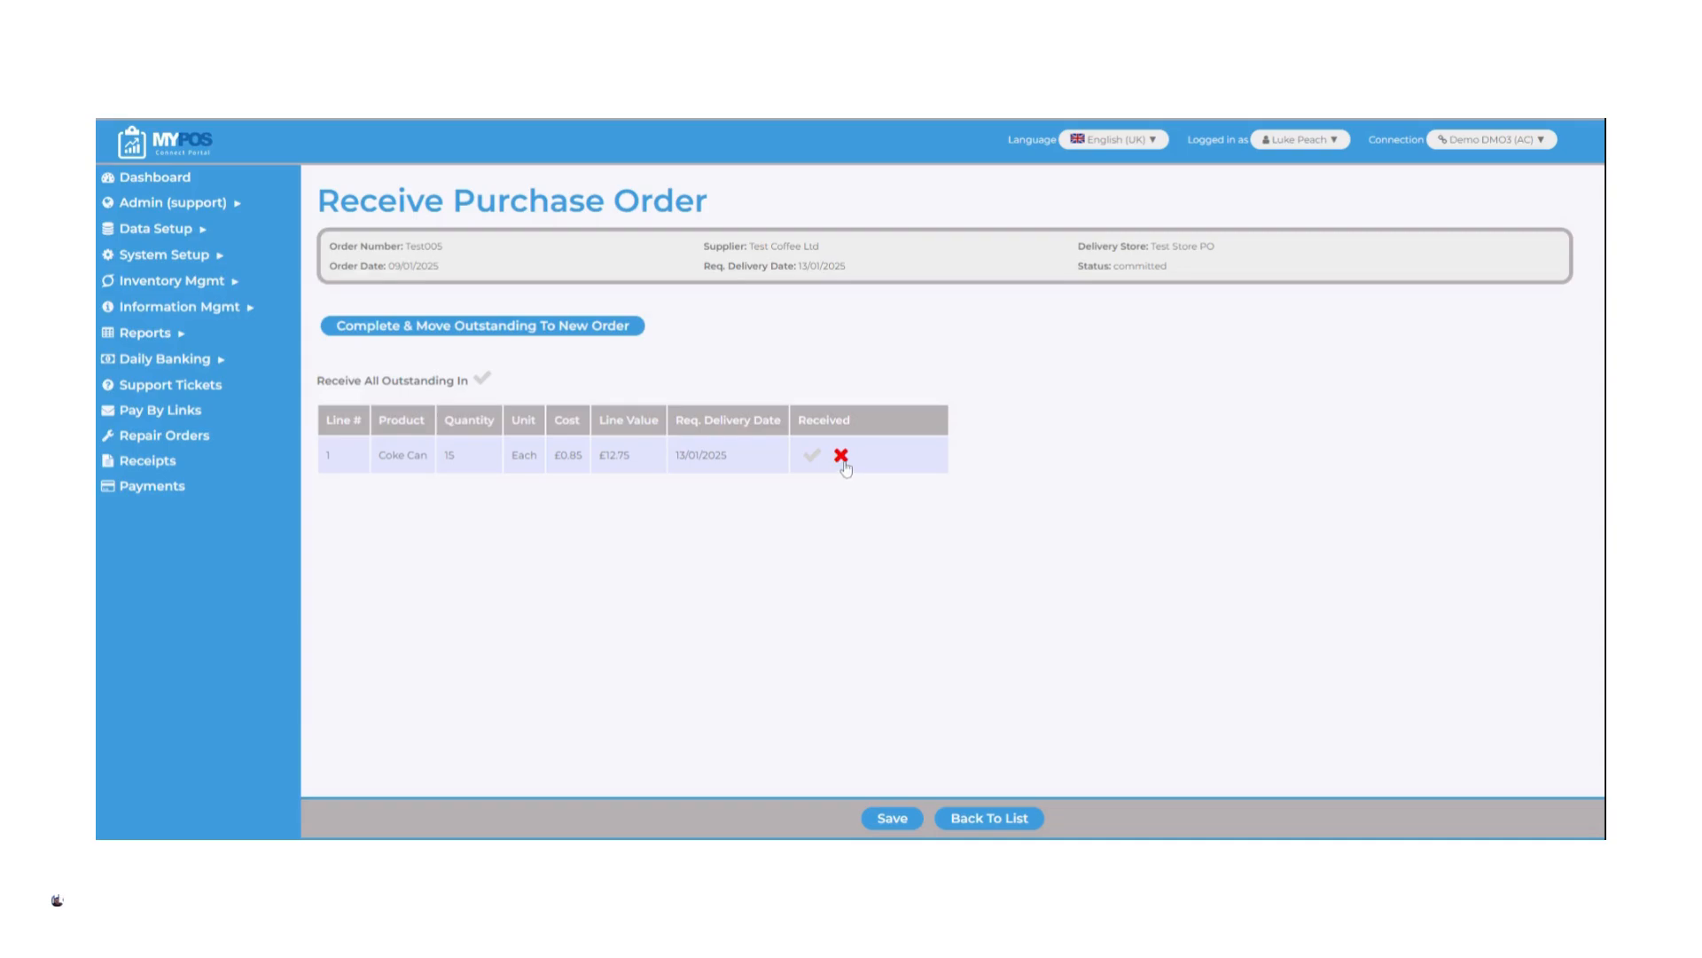
left_click(843, 458)
type("13")
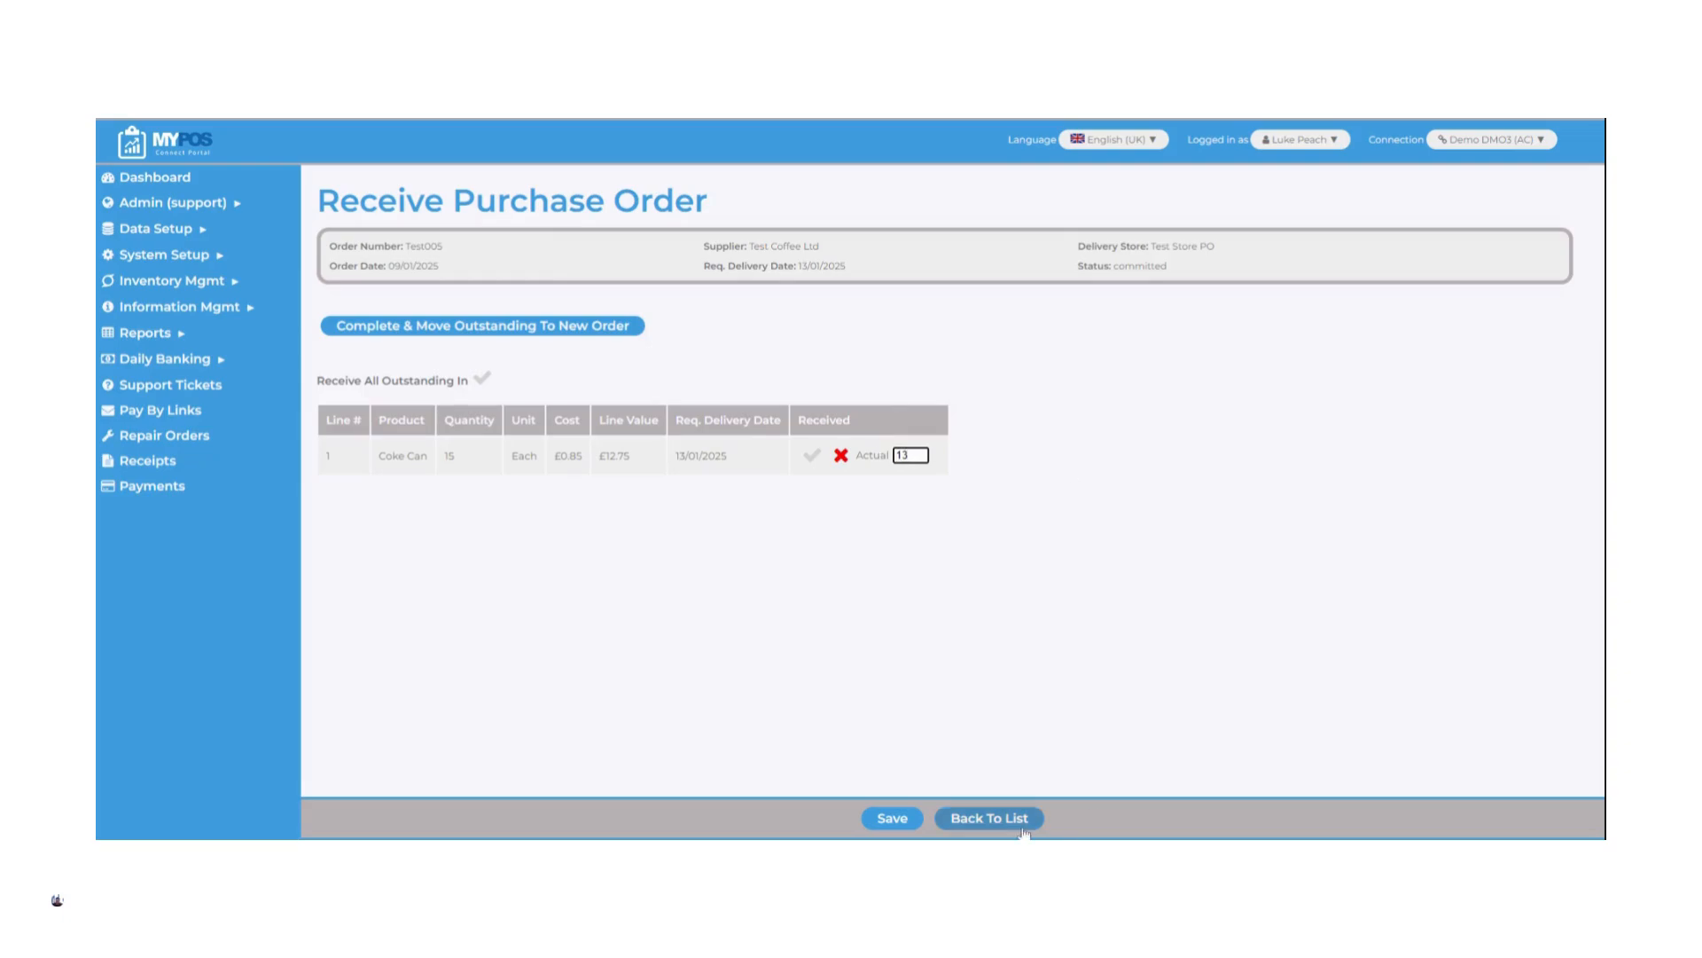
left_click(909, 823)
left_click(892, 823)
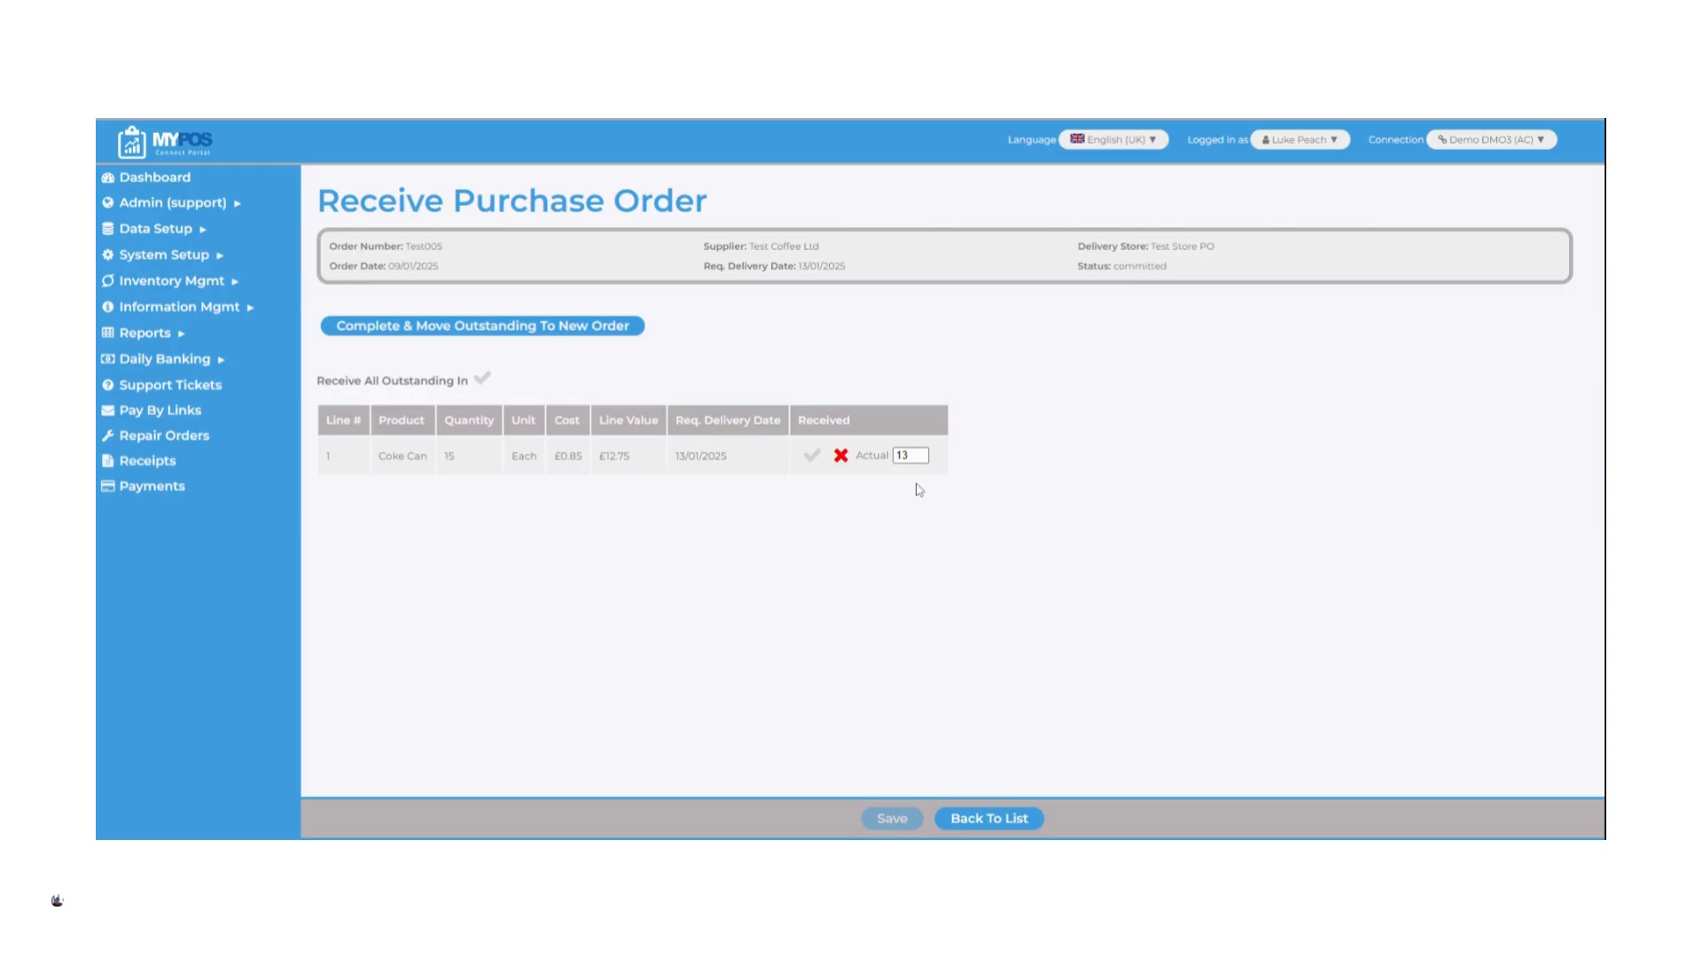